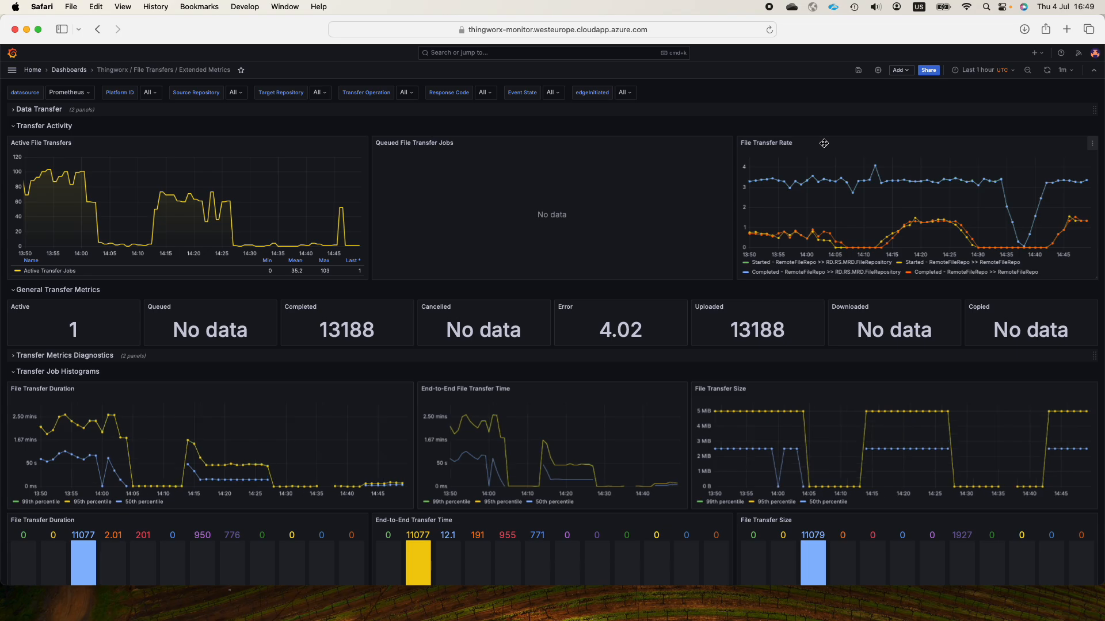
Switch to ThingWorx Composer and open the list of services of the MetricServices resource.
{"action": "key", "text": "ctrl+Left"}
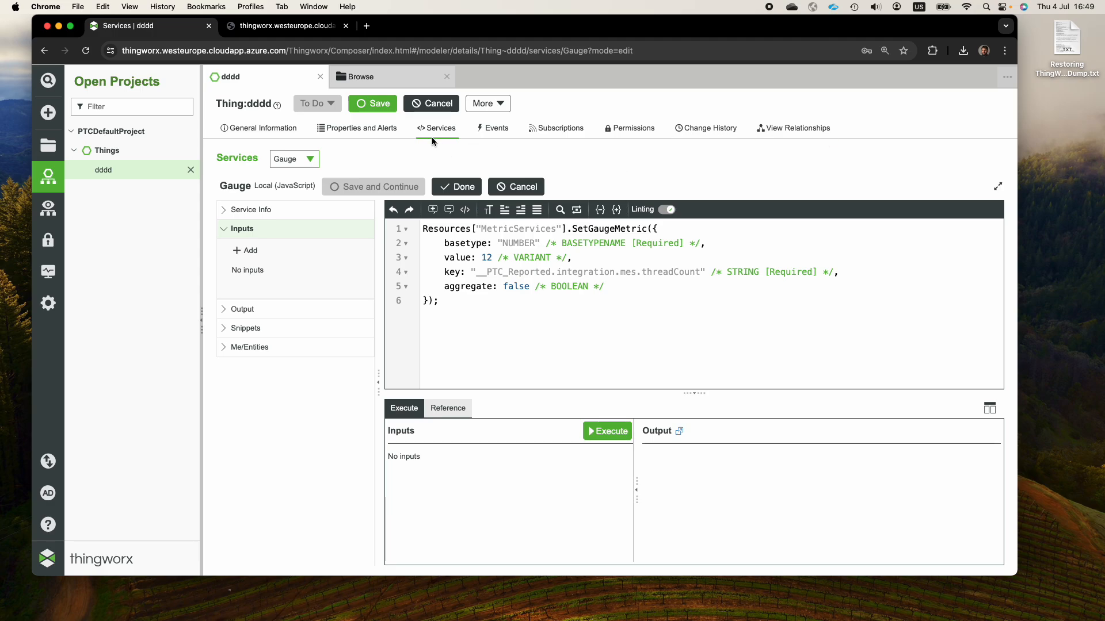
{"action": "left_click", "coordinate": [362, 76]}
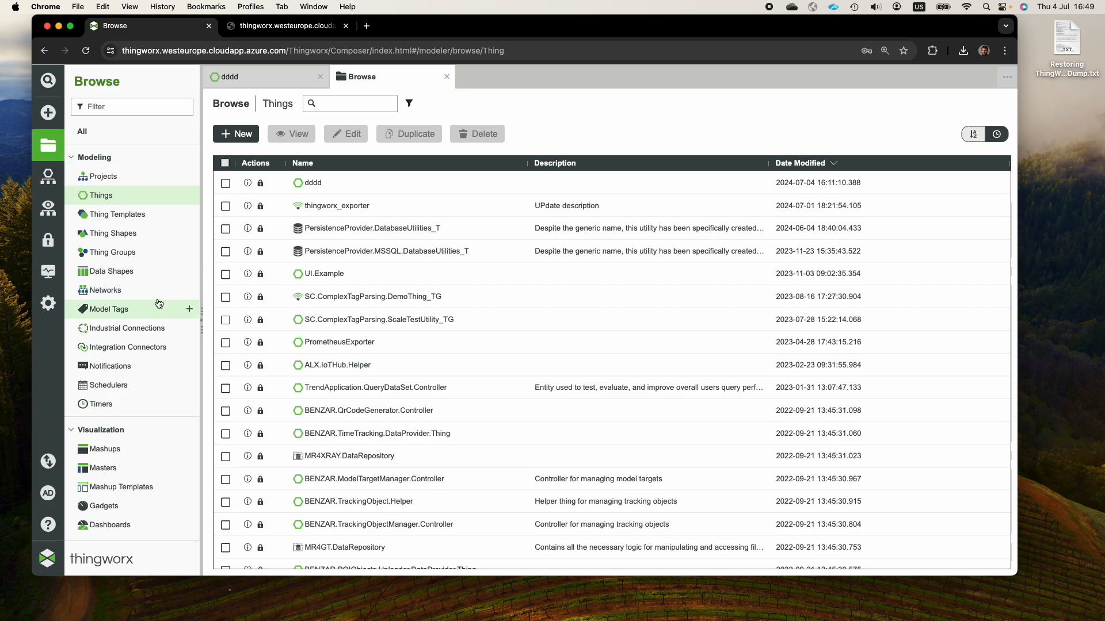
{"action": "scroll", "coordinate": [121, 311], "scroll_direction": "down", "scroll_amount": 10}
{"action": "left_click", "coordinate": [108, 507]}
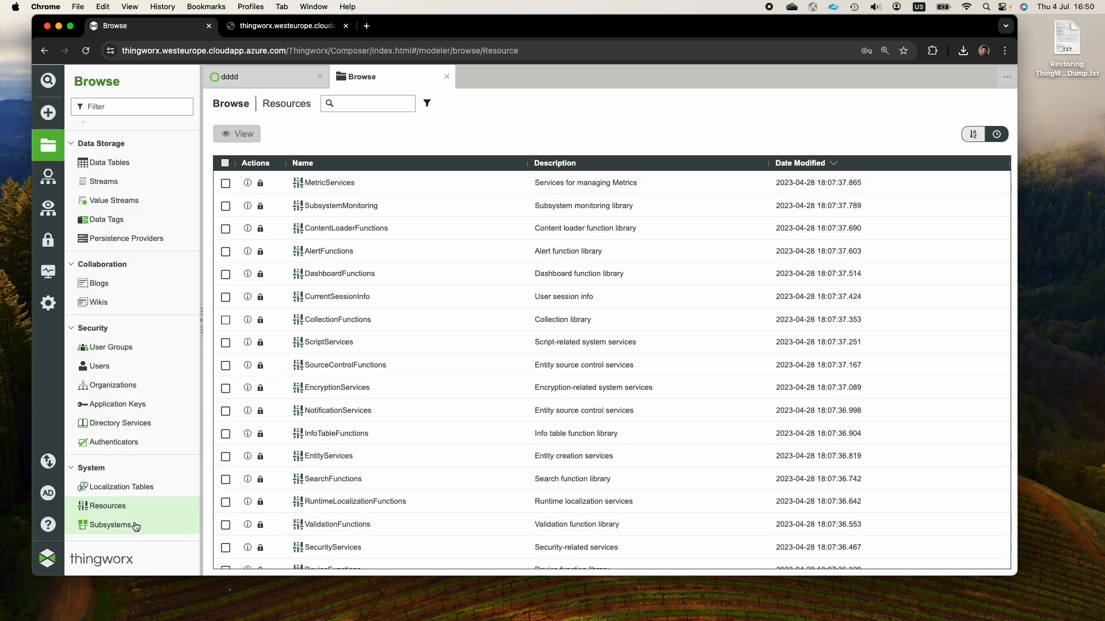
{"action": "left_click", "coordinate": [329, 183]}
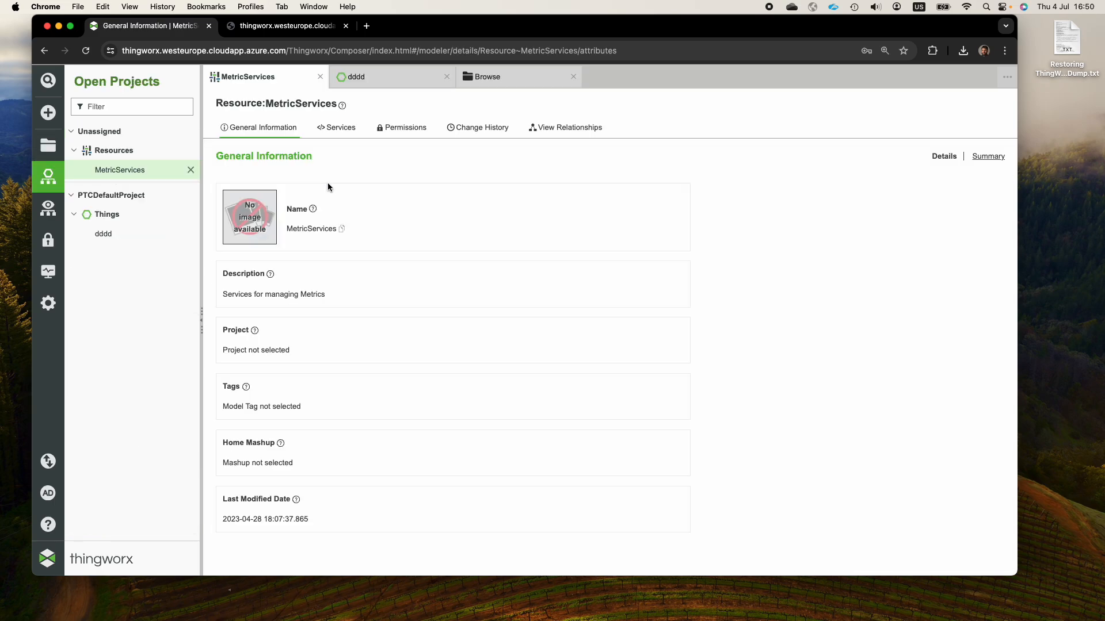
{"action": "left_click", "coordinate": [348, 129]}
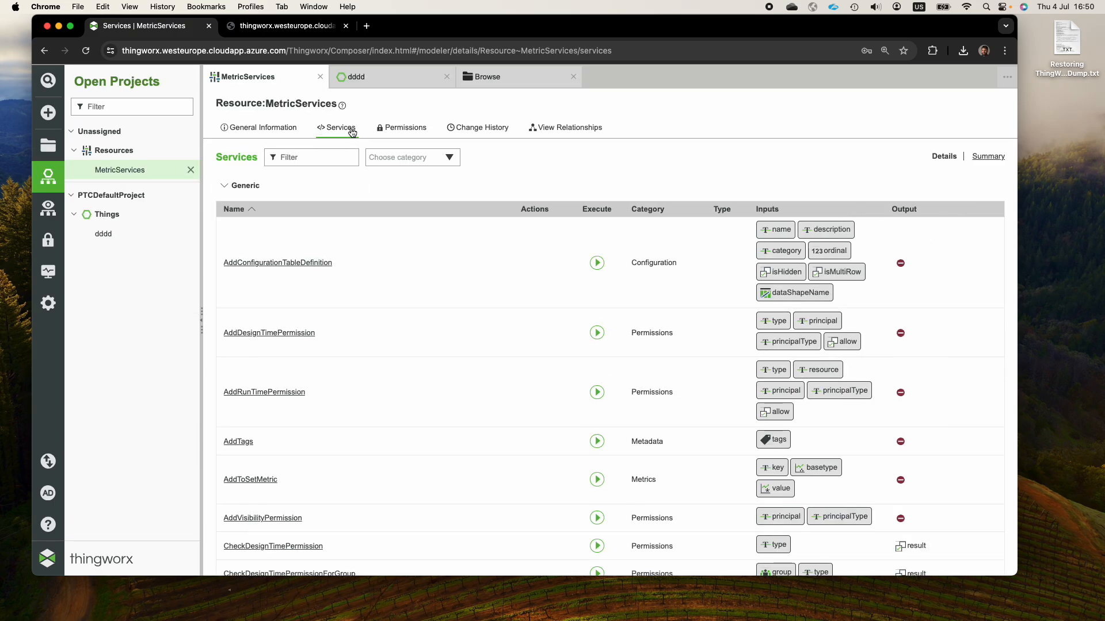
Filter the MetricServices service list to the Metrics category.
{"action": "left_click", "coordinate": [423, 163]}
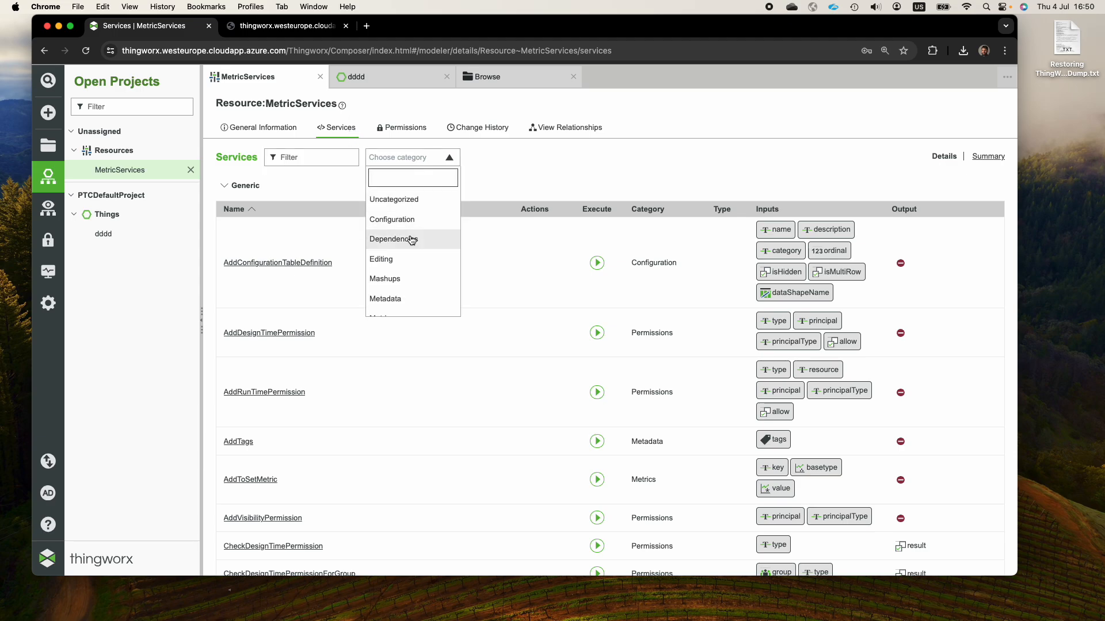
{"action": "scroll", "coordinate": [397, 268], "scroll_direction": "down", "scroll_amount": 2}
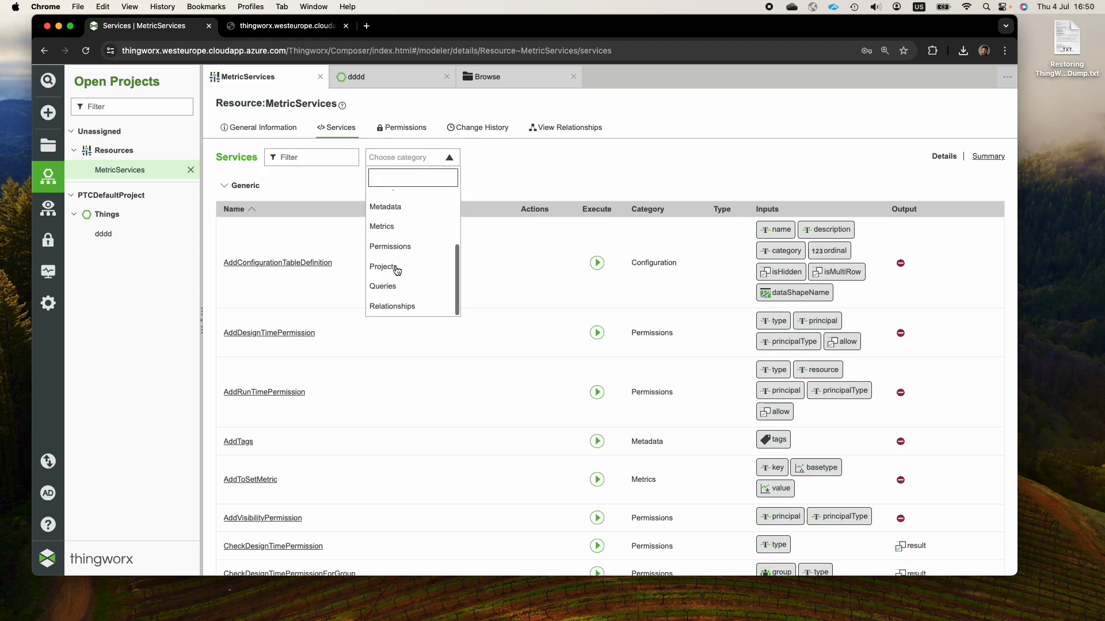
{"action": "left_click", "coordinate": [389, 226]}
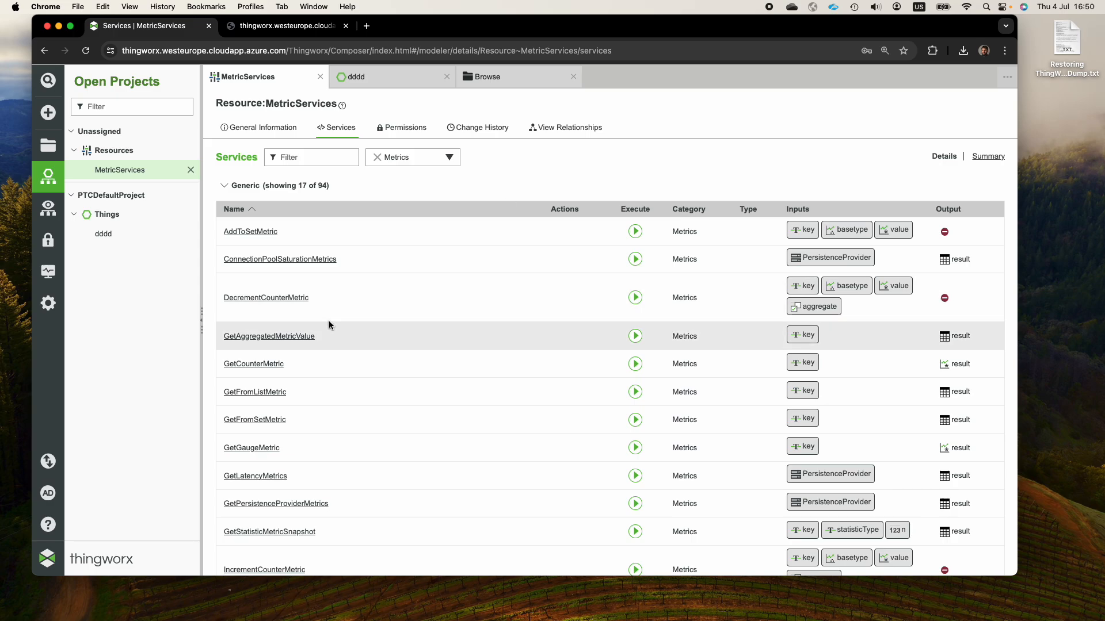
Execute the GetLatencyMetrics service for ThingworxPersistenceProvider and close its execution dialog.
{"action": "mouse_move", "coordinate": [244, 481]}
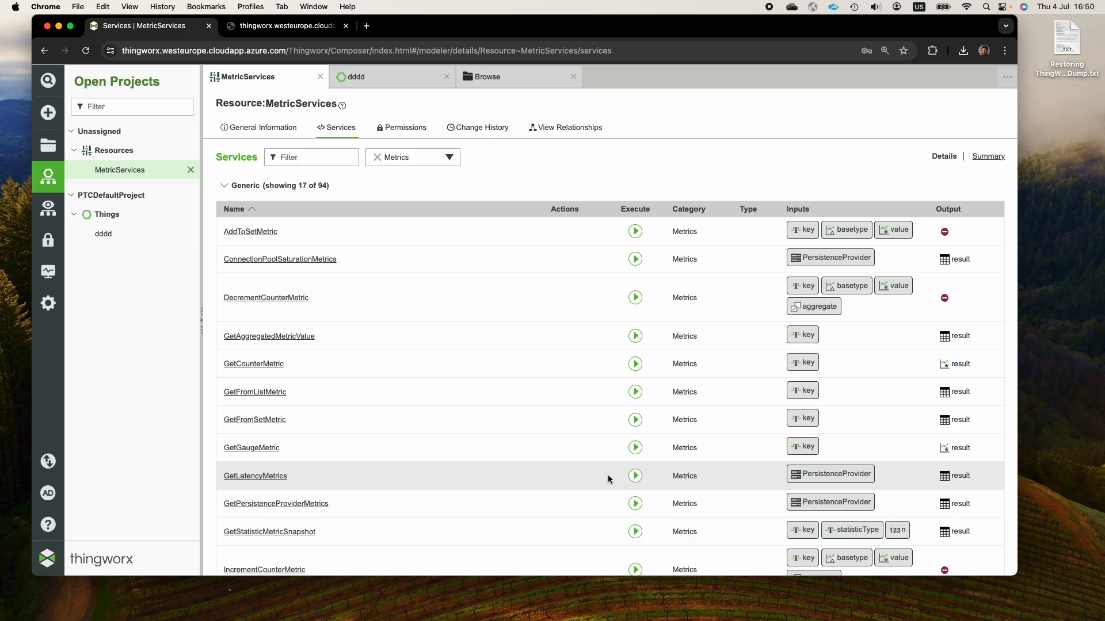
{"action": "left_click", "coordinate": [635, 476]}
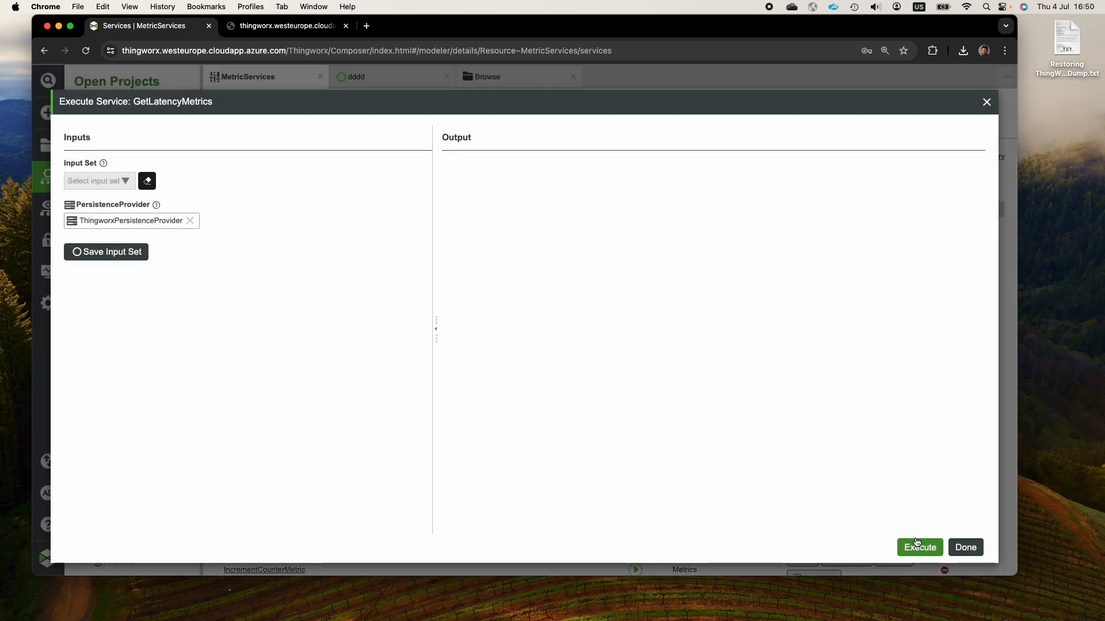
{"action": "left_click", "coordinate": [919, 547]}
{"action": "left_click", "coordinate": [966, 548]}
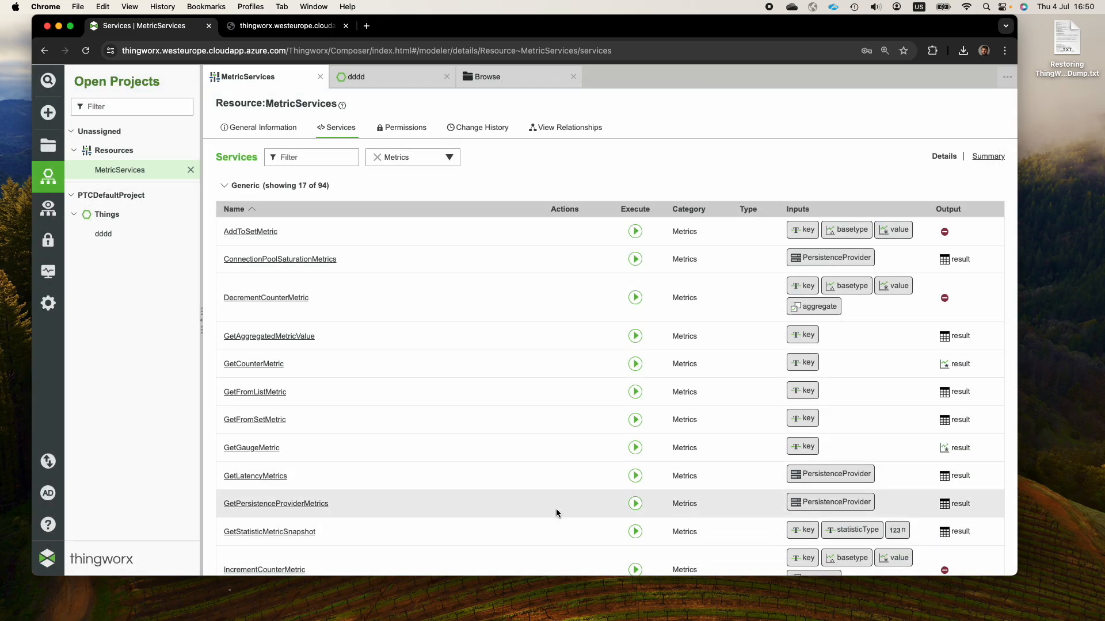
Execute GetPersistenceProviderMetrics for ThingworxPersistenceProvider, check the numFailedIdleTests value in the output, and close the dialog.
{"action": "left_click", "coordinate": [634, 505]}
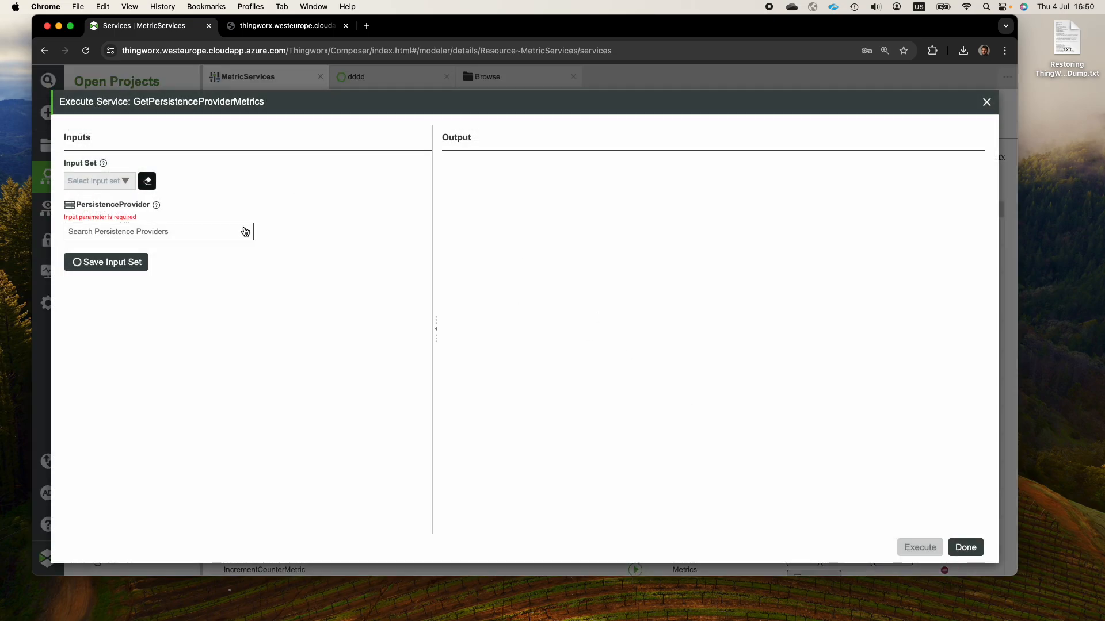
{"action": "left_click", "coordinate": [88, 231]}
{"action": "left_click", "coordinate": [120, 297]}
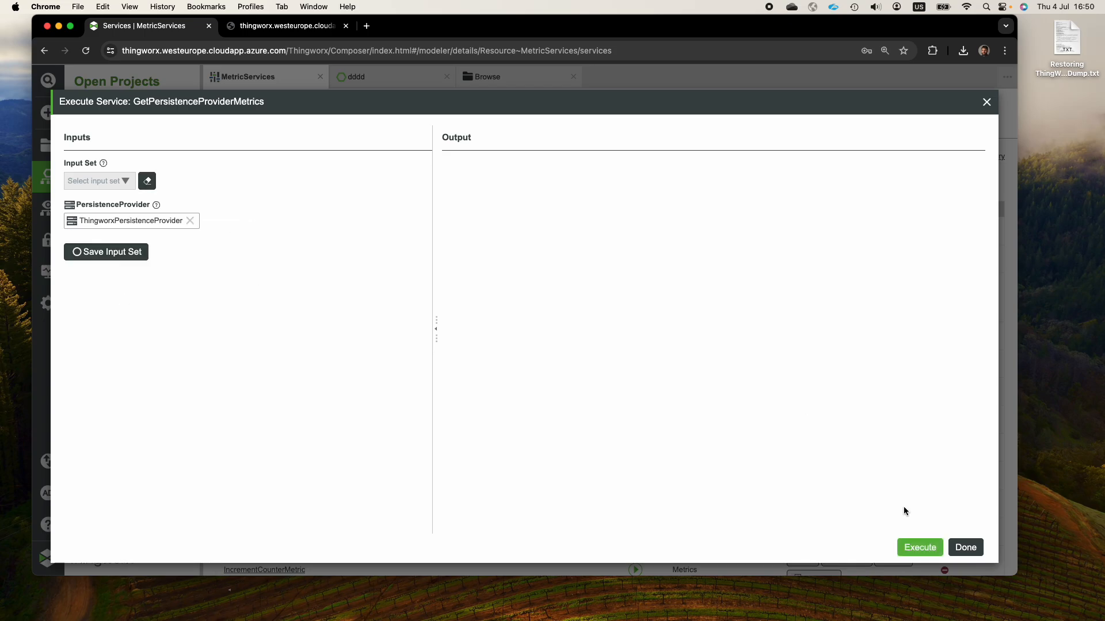
{"action": "left_click", "coordinate": [933, 554]}
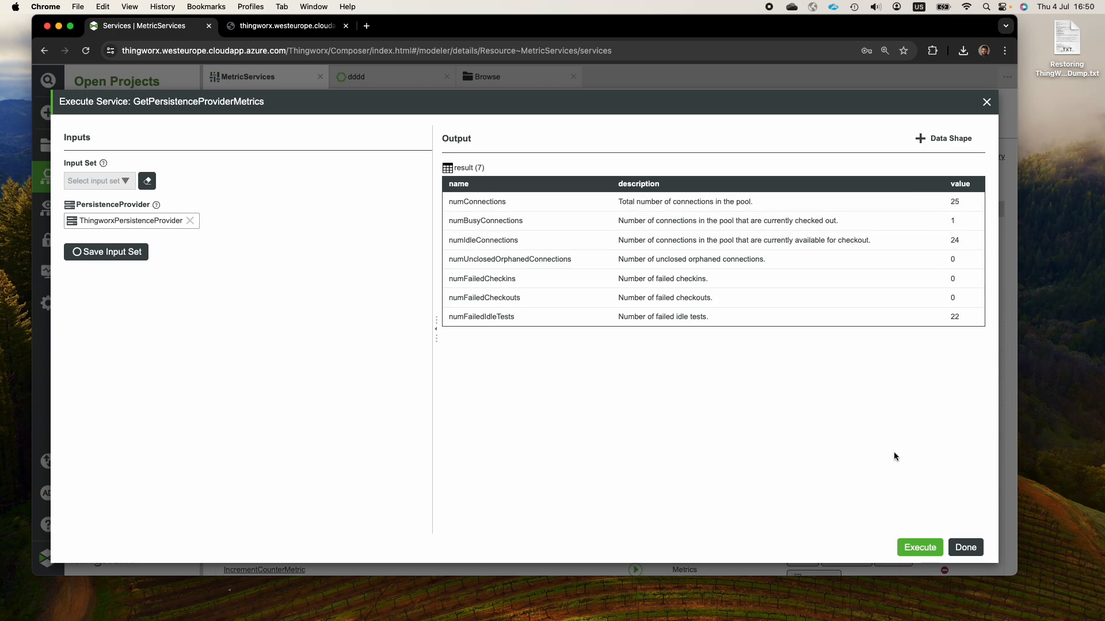
{"action": "double_click", "coordinate": [954, 318]}
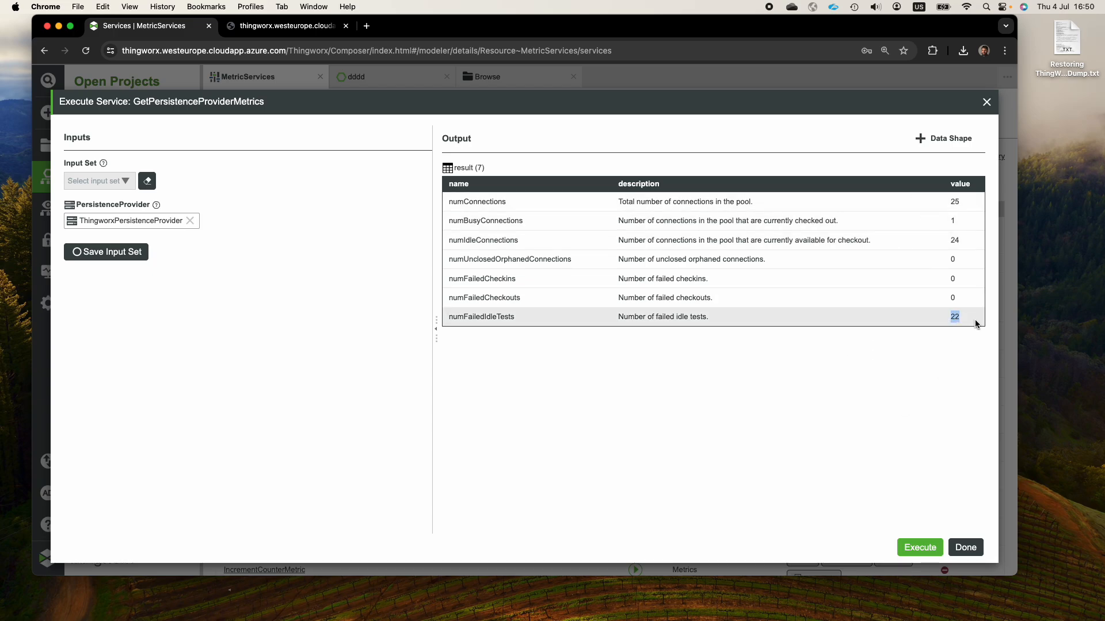
{"action": "left_click", "coordinate": [952, 547]}
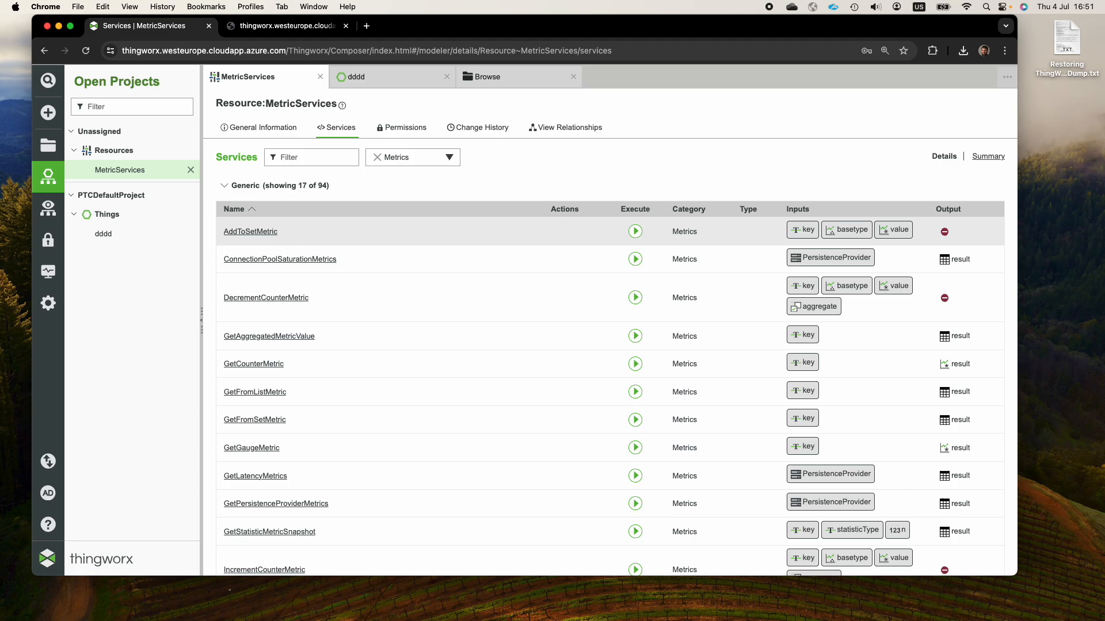
Switch to Grafana, search for "tomcat" and open the Apache Tomcat dashboard.
{"action": "key", "text": "ctrl+Right"}
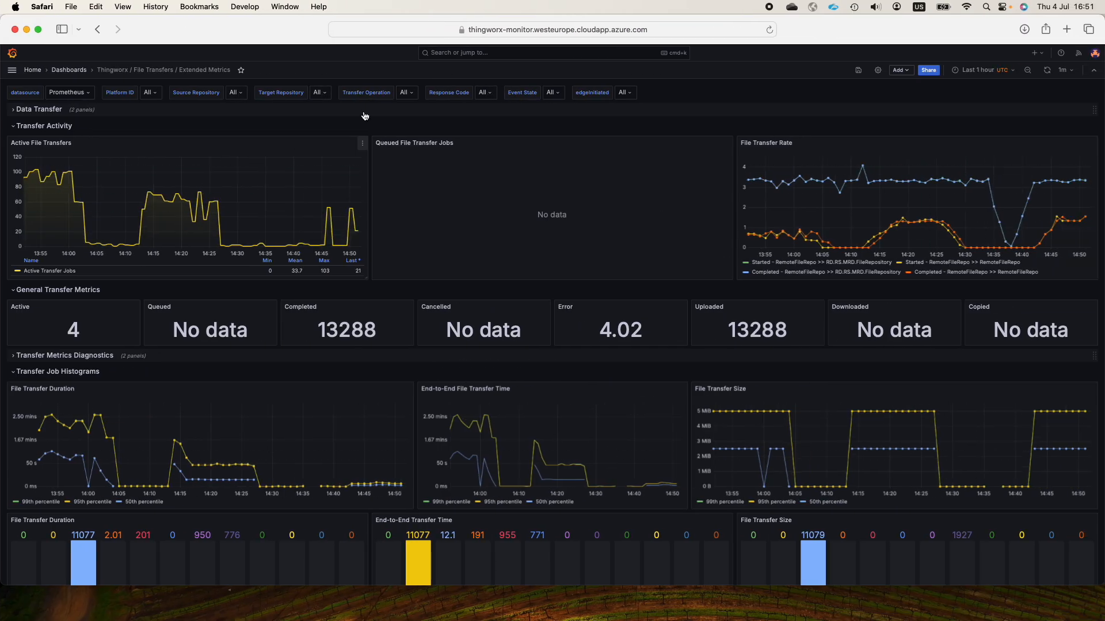
{"action": "left_click", "coordinate": [518, 53]}
{"action": "type", "text": "tomcat"}
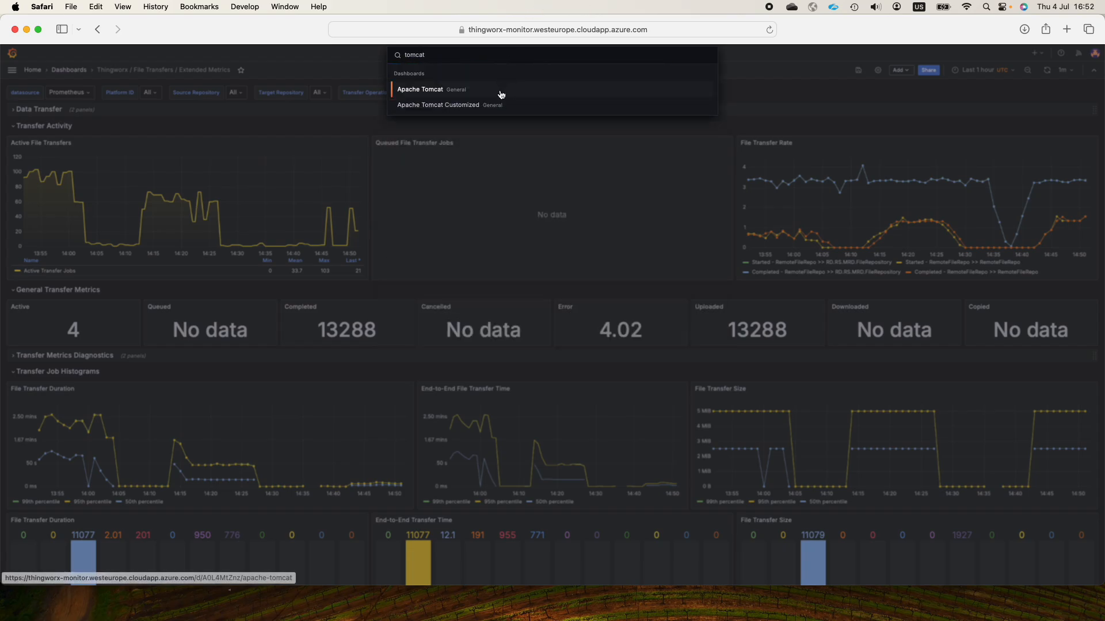
{"action": "left_click", "coordinate": [501, 92]}
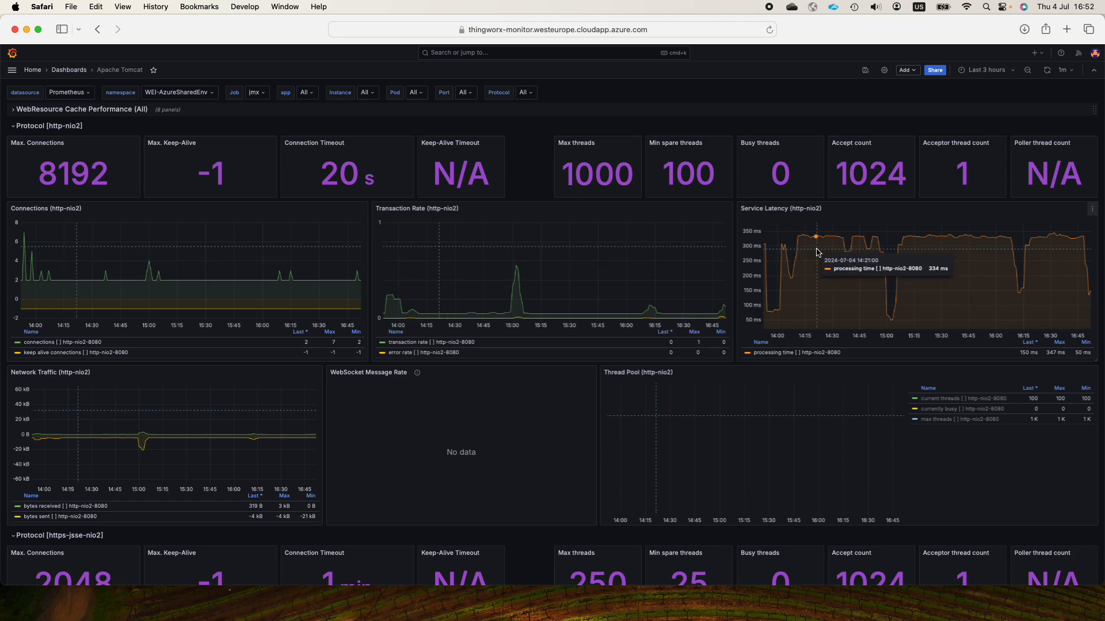
Inspect the tomcat_processingtime_total expression in the Service Latency (http-nio2) panel's query, leaving the panel editor without saving.
{"action": "key", "text": "e"}
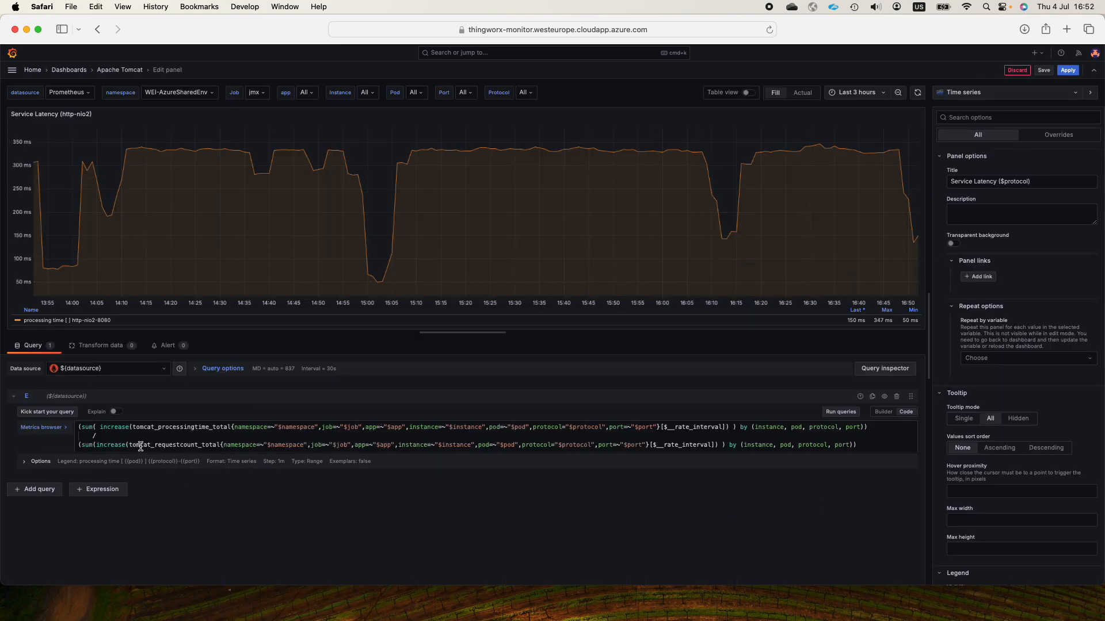
{"action": "left_click_drag", "start_coordinate": [154, 445], "coordinate": [228, 428]}
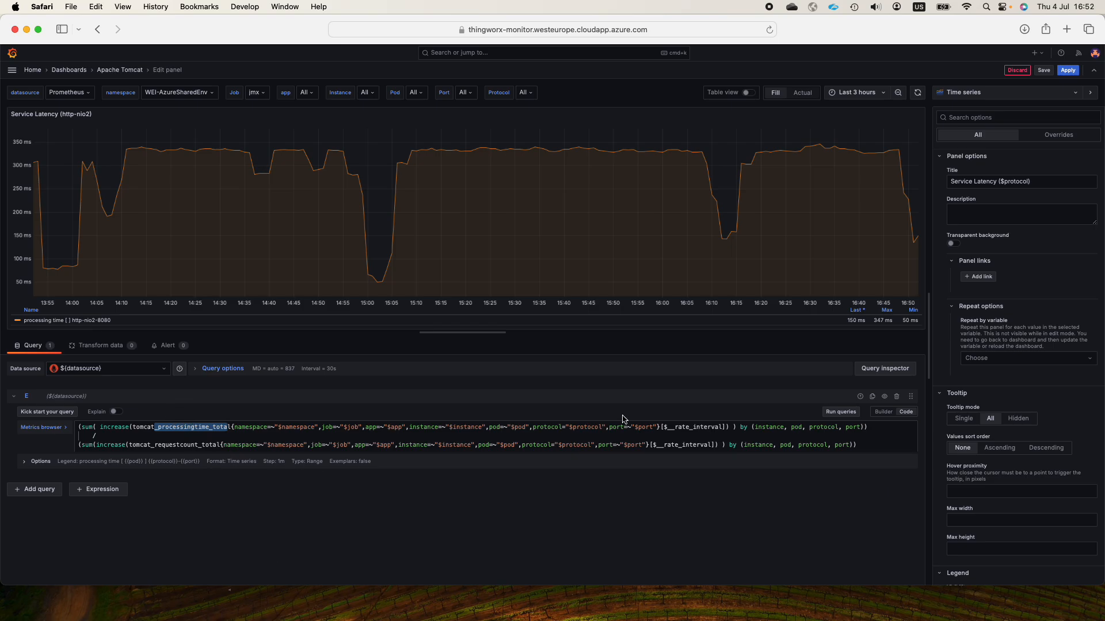
{"action": "left_click", "coordinate": [1017, 69]}
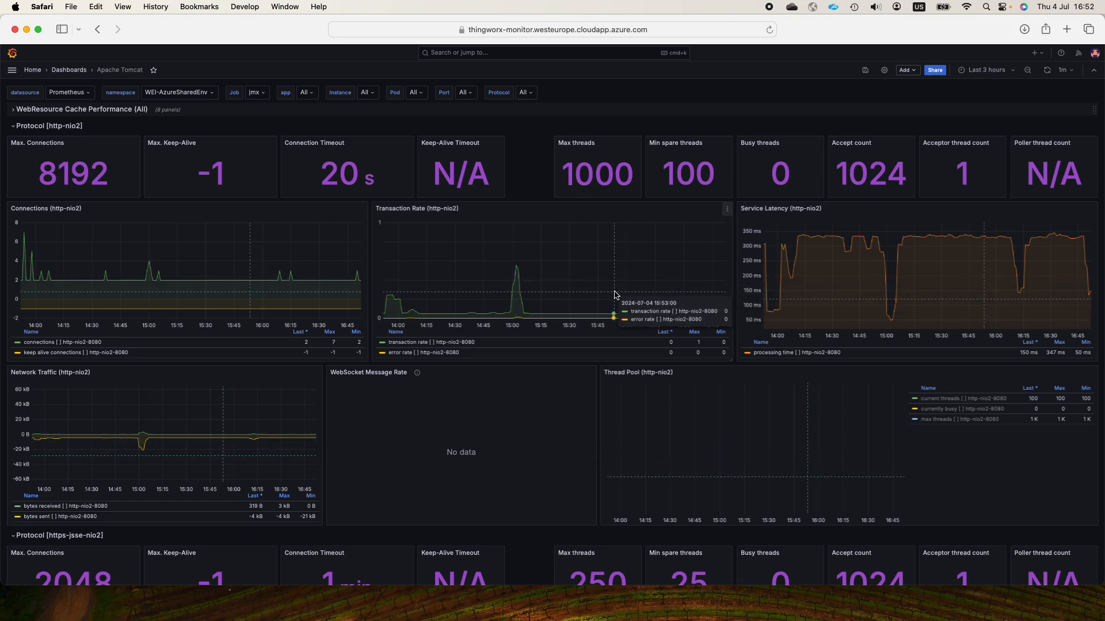
Remove the rate function and the [$__rate_interval] range from the Transaction Rate panel's tomcat_requestcount_total query, and run it.
{"action": "key", "text": "e"}
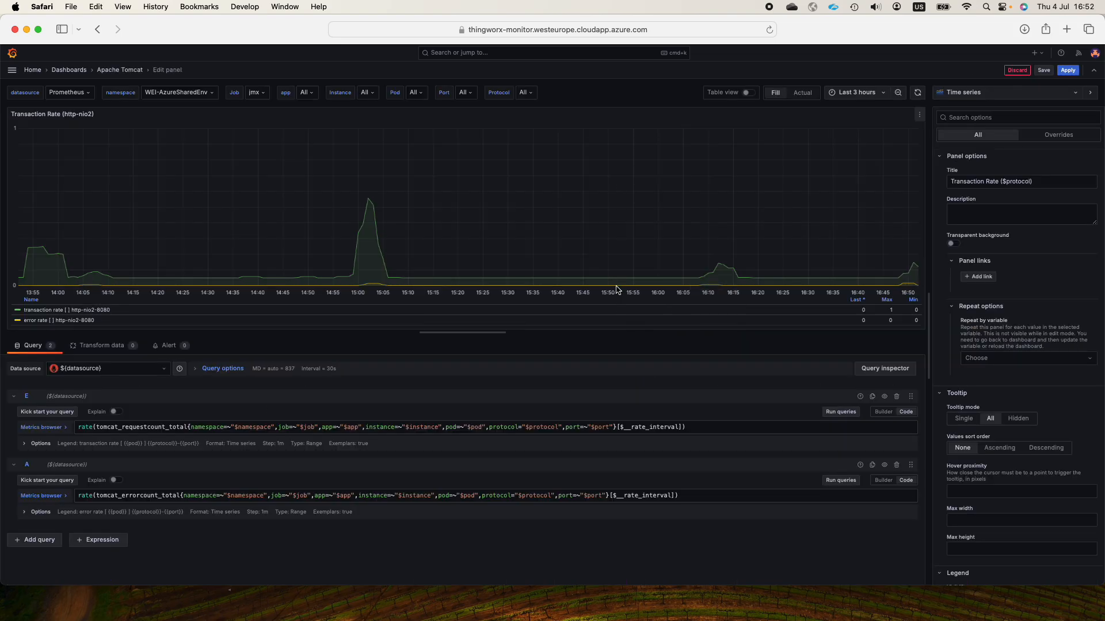
{"action": "double_click", "coordinate": [92, 428]}
{"action": "key", "text": "BackSpace"}
{"action": "key", "text": "Delete"}
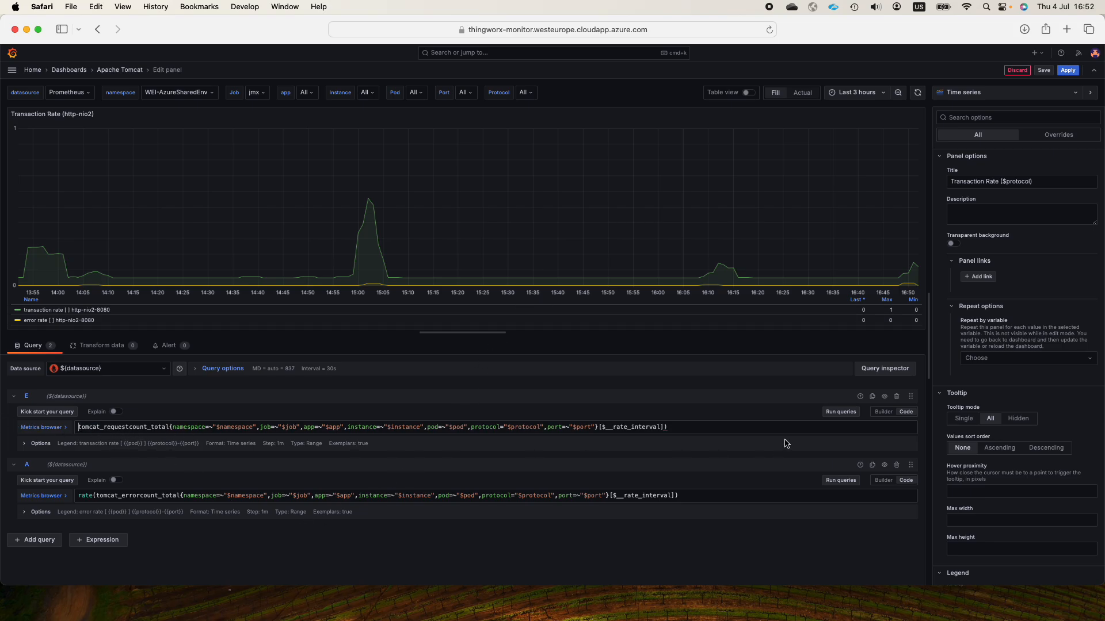
{"action": "left_click_drag", "start_coordinate": [600, 426], "coordinate": [816, 429]}
{"action": "key", "text": "BackSpace"}
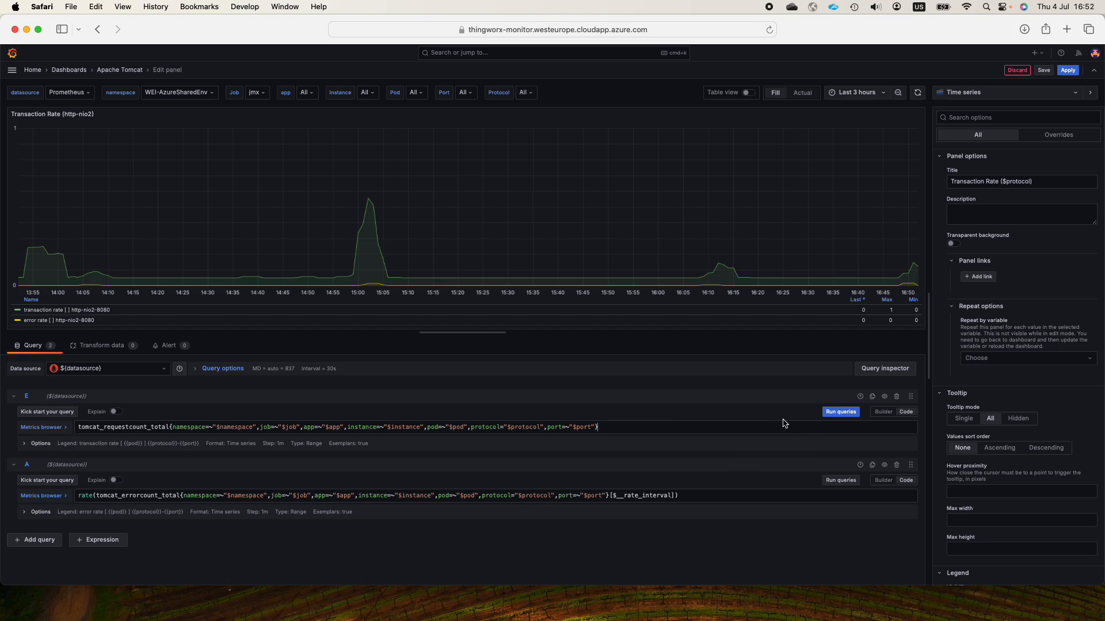
{"action": "left_click", "coordinate": [840, 413]}
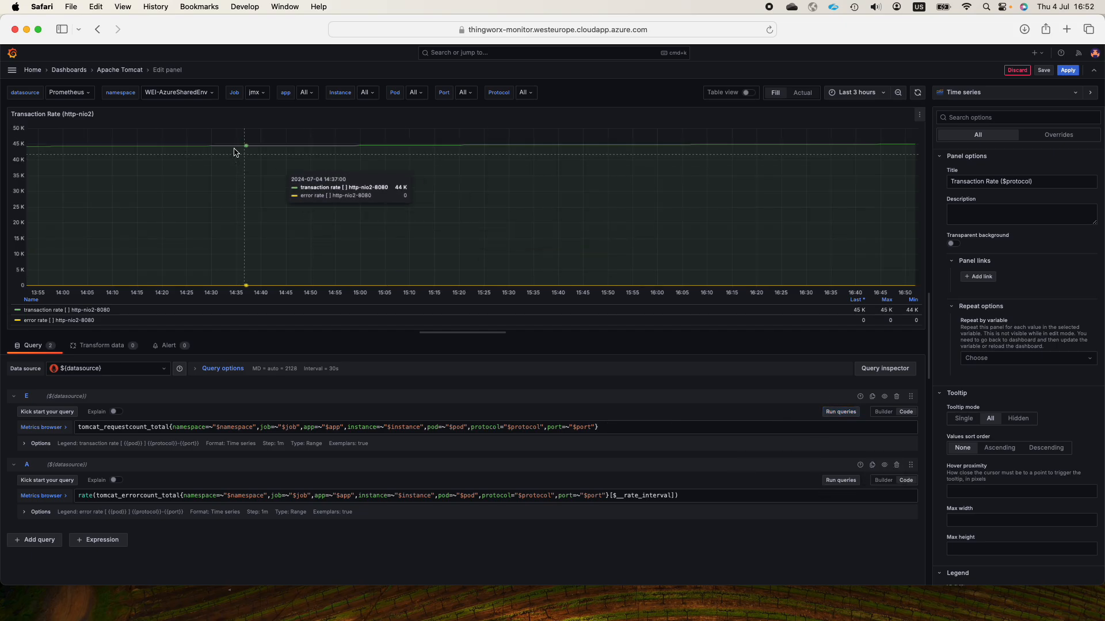
Disable the tomcat_errorcount_total query to view the request count alone, and discard the Transaction Rate panel edits.
{"action": "left_click", "coordinate": [884, 466]}
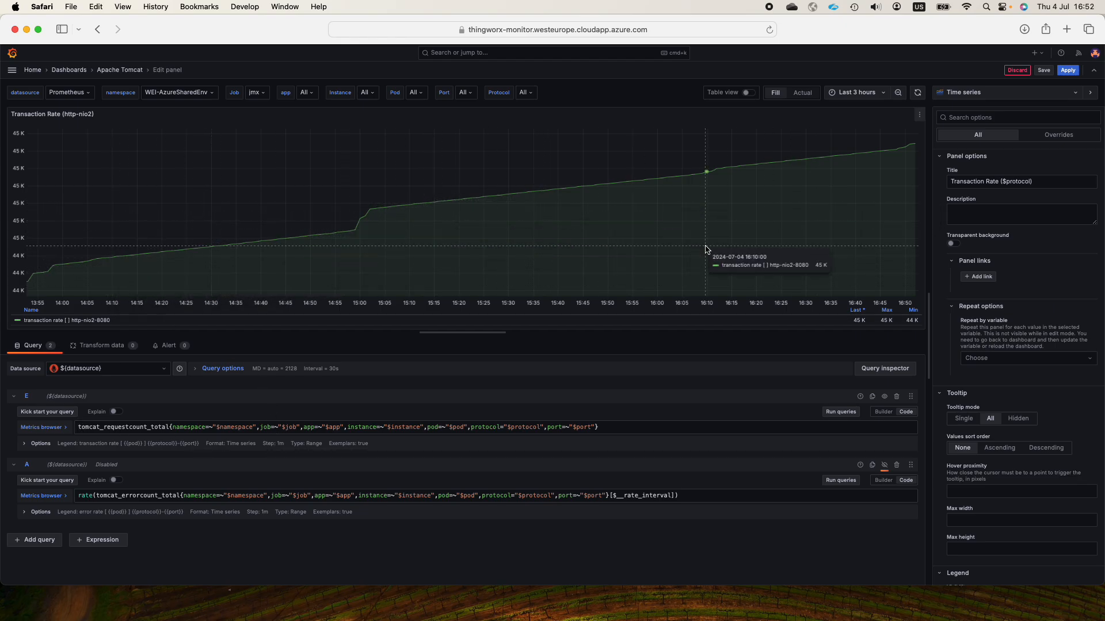
{"action": "left_click", "coordinate": [1012, 70]}
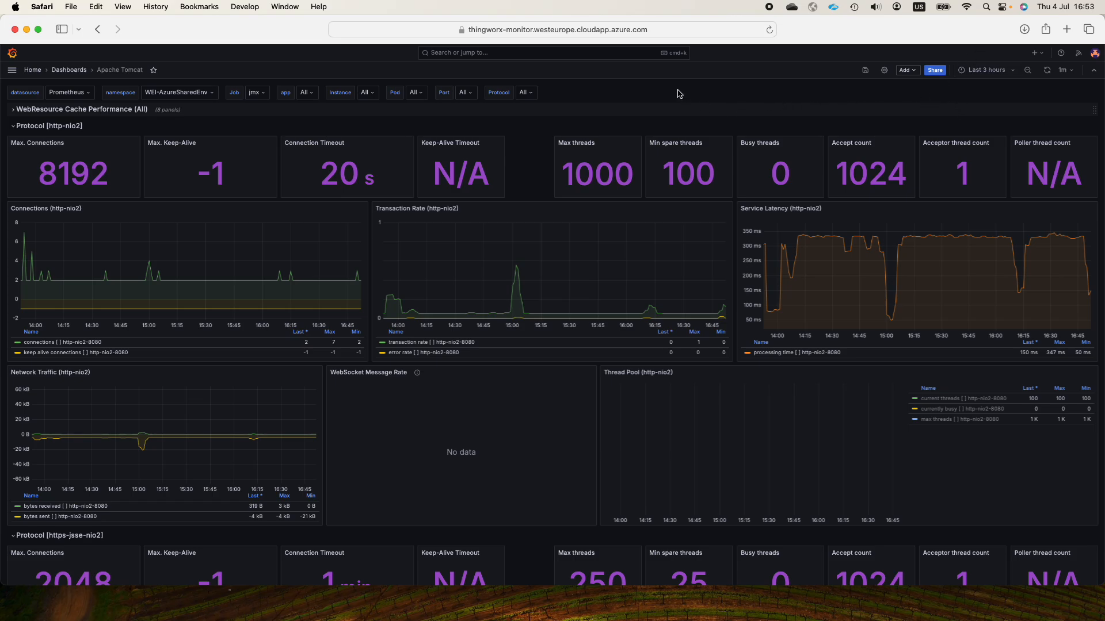
Switch back to ThingWorx Composer and examine the counter and gauge services in the MetricServices list, including their descriptions.
{"action": "key", "text": "ctrl+Left"}
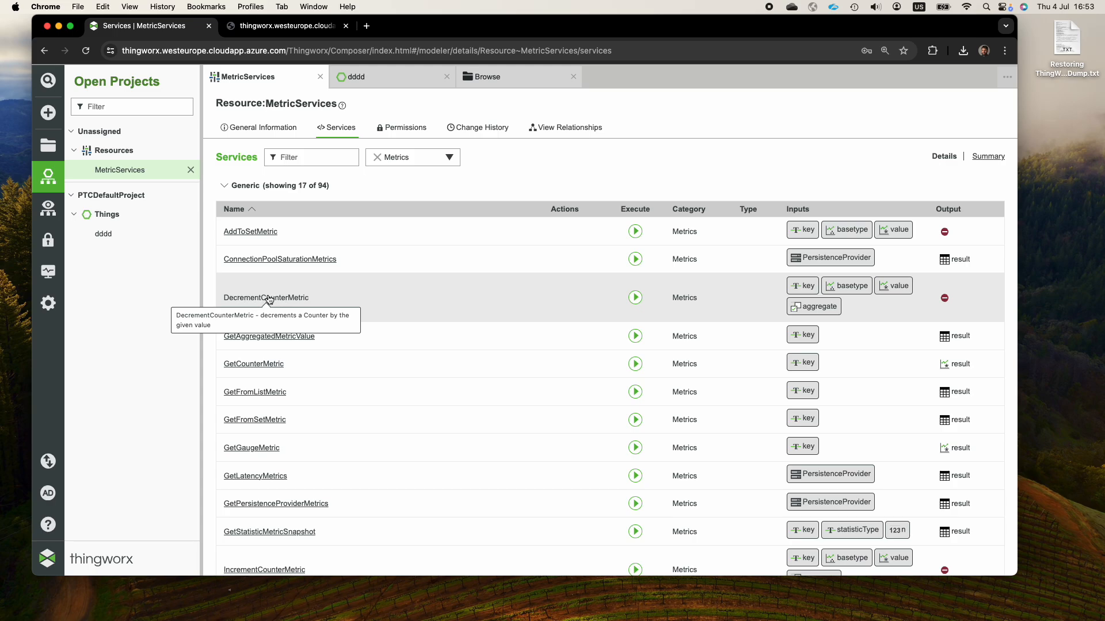
{"action": "scroll", "coordinate": [364, 385], "scroll_direction": "down", "scroll_amount": 2}
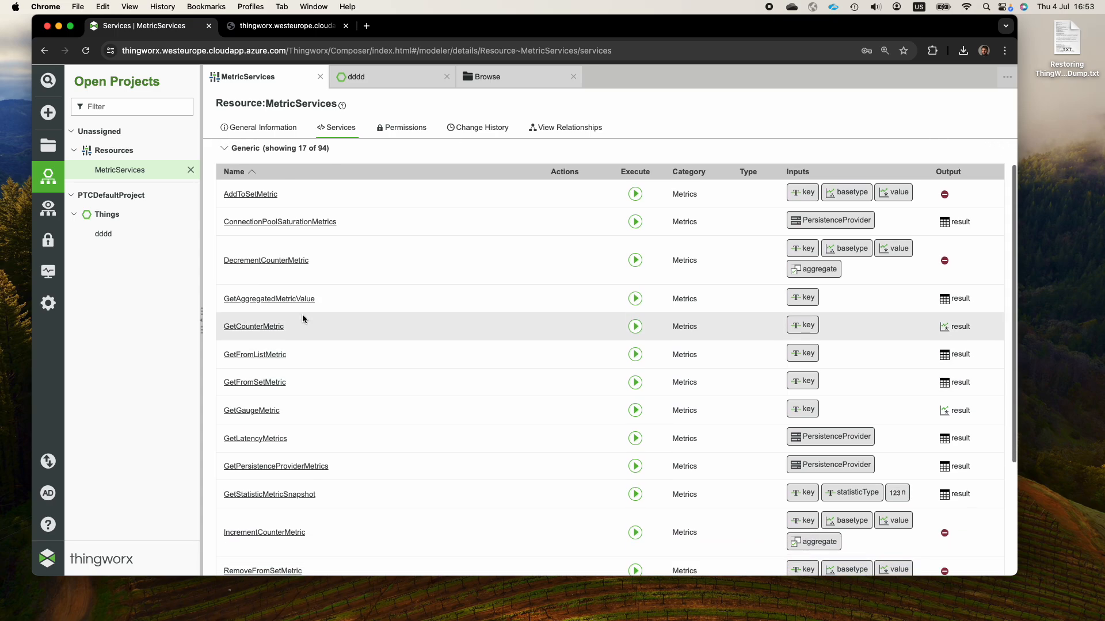
{"action": "mouse_move", "coordinate": [253, 332]}
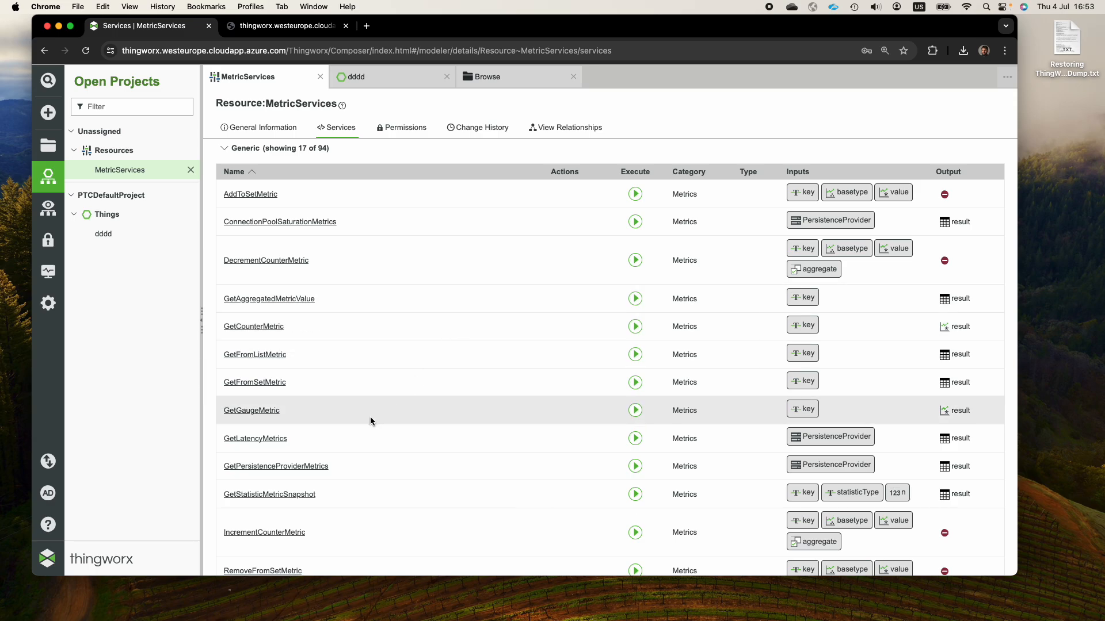
{"action": "mouse_move", "coordinate": [263, 413]}
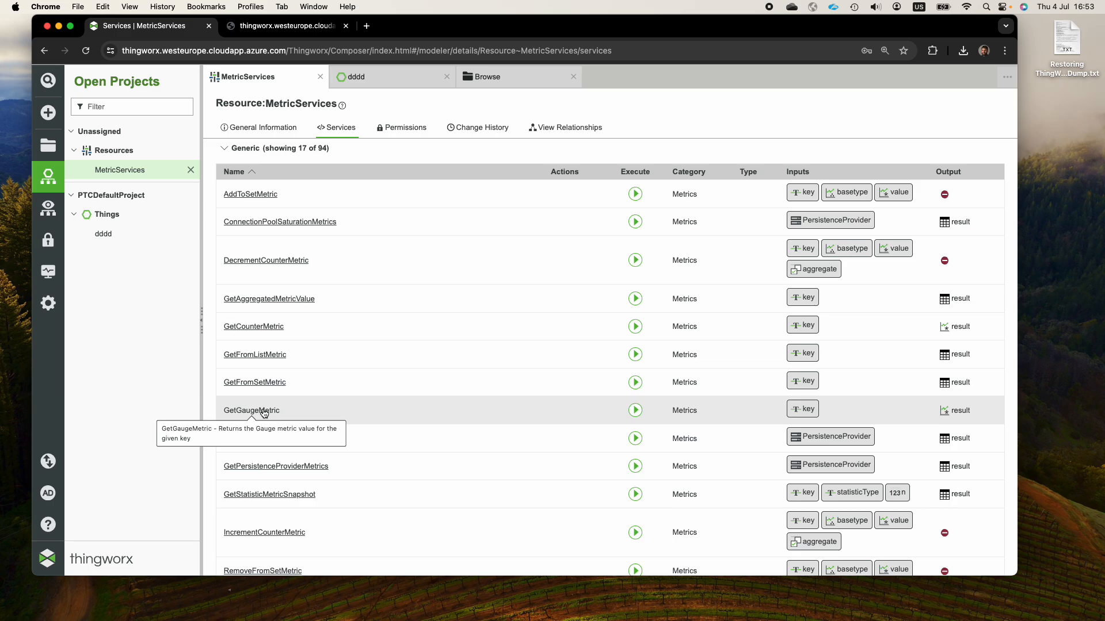
{"action": "scroll", "coordinate": [271, 389], "scroll_direction": "down", "scroll_amount": 1}
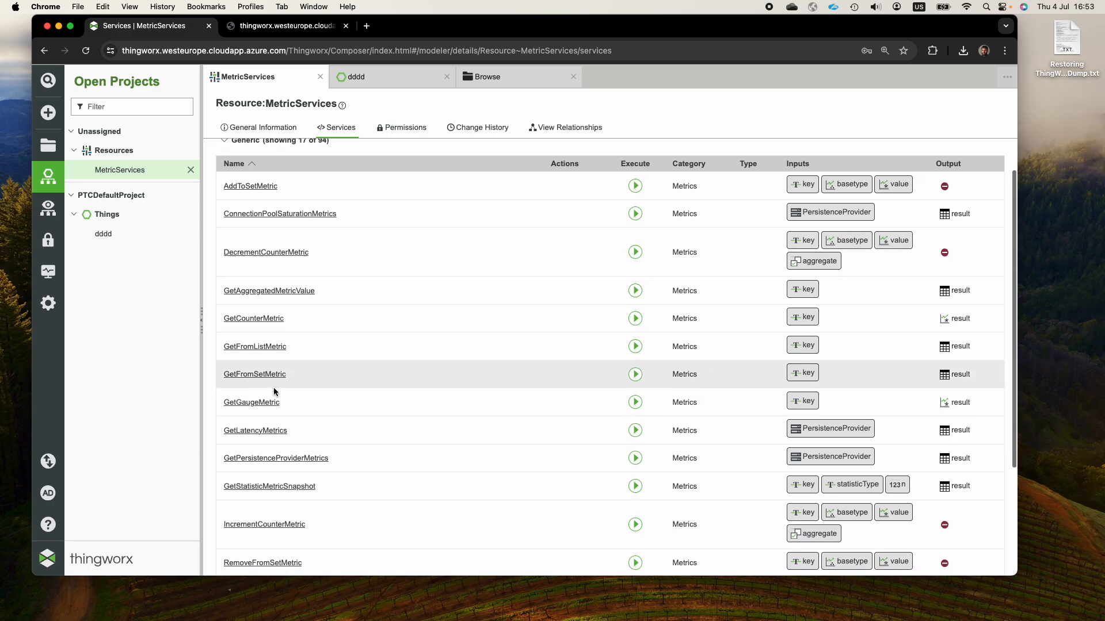
{"action": "scroll", "coordinate": [274, 392], "scroll_direction": "down", "scroll_amount": 3}
{"action": "mouse_move", "coordinate": [271, 488]}
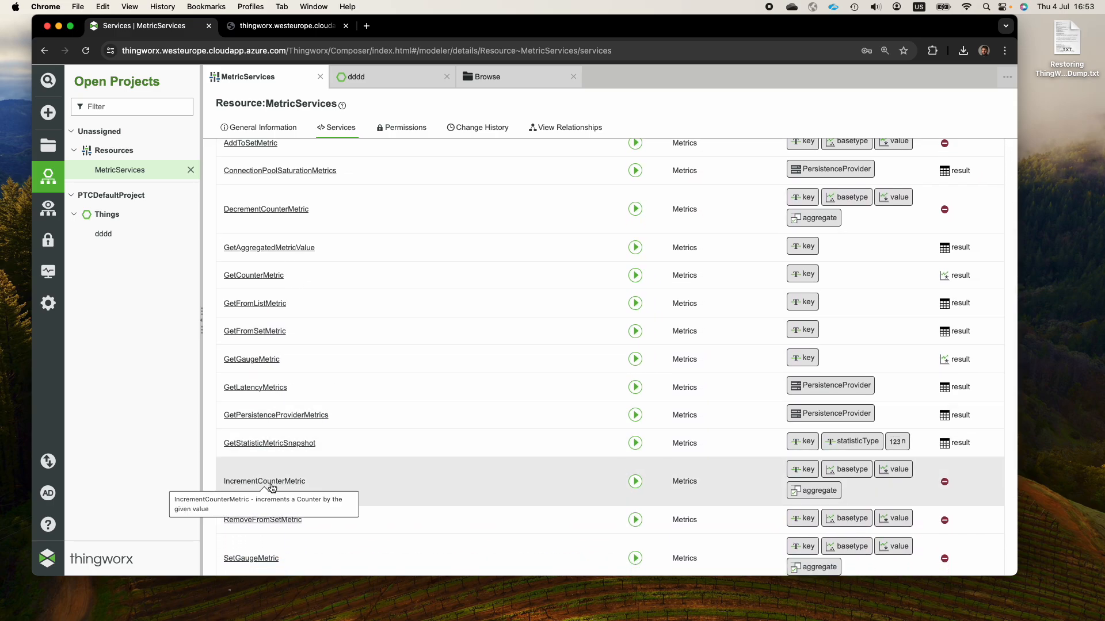
{"action": "scroll", "coordinate": [288, 538], "scroll_direction": "down", "scroll_amount": 2}
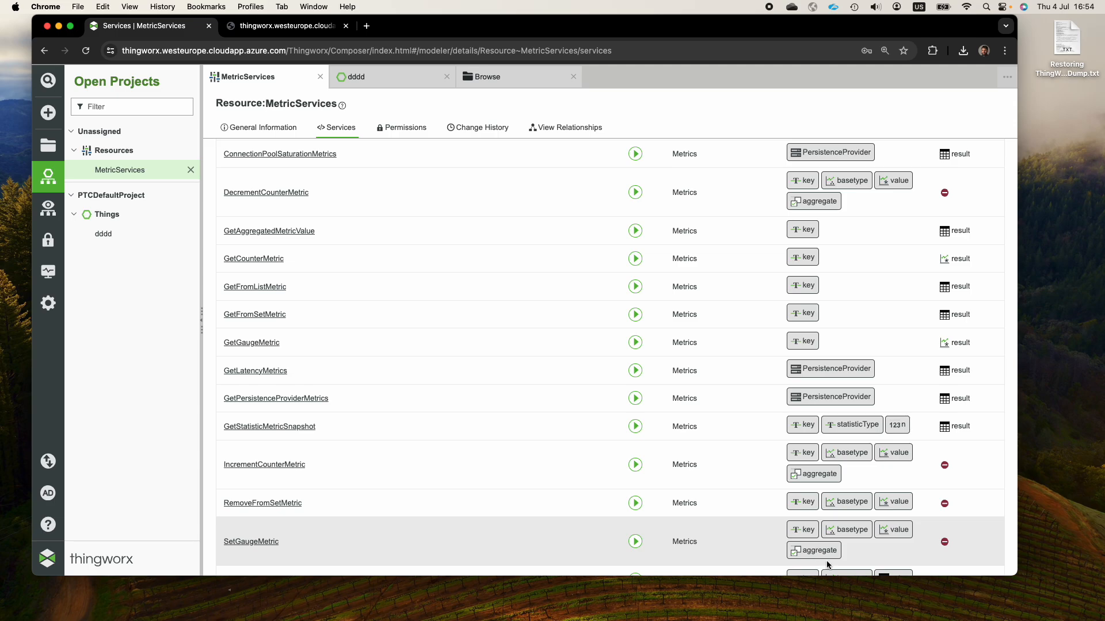
Open the dddd thing's Gauge service and examine the basetype, value and key arguments of its SetGaugeMetric call, including the __PTC_Reported prefix.
{"action": "left_click", "coordinate": [402, 85]}
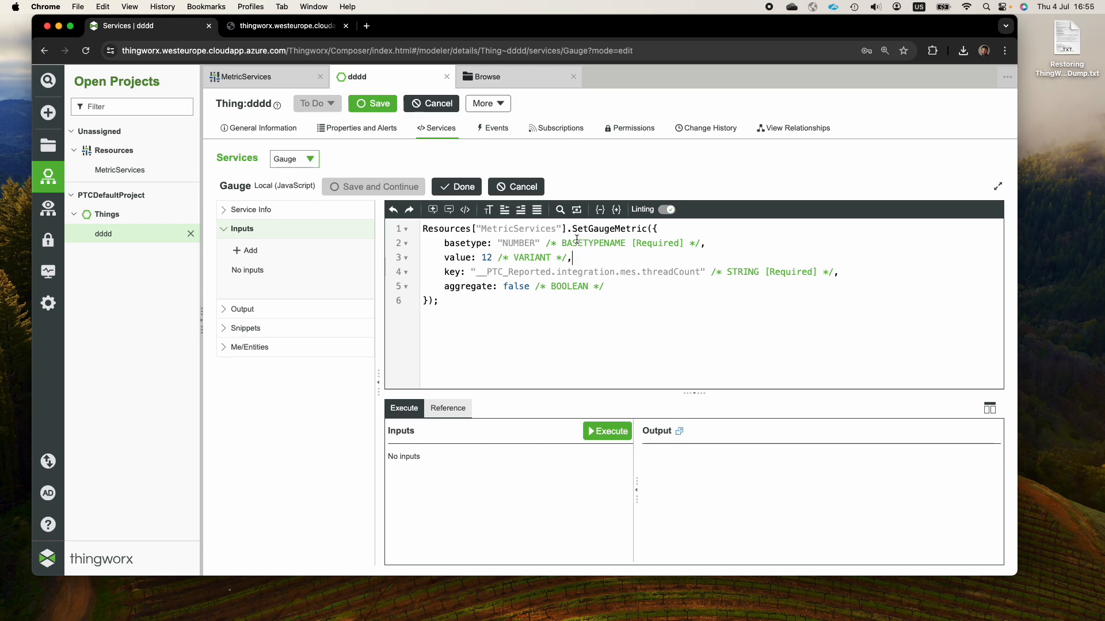
{"action": "double_click", "coordinate": [513, 242]}
{"action": "left_click", "coordinate": [491, 257]}
{"action": "left_click", "coordinate": [487, 257]}
{"action": "left_click_drag", "start_coordinate": [477, 273], "coordinate": [551, 273]}
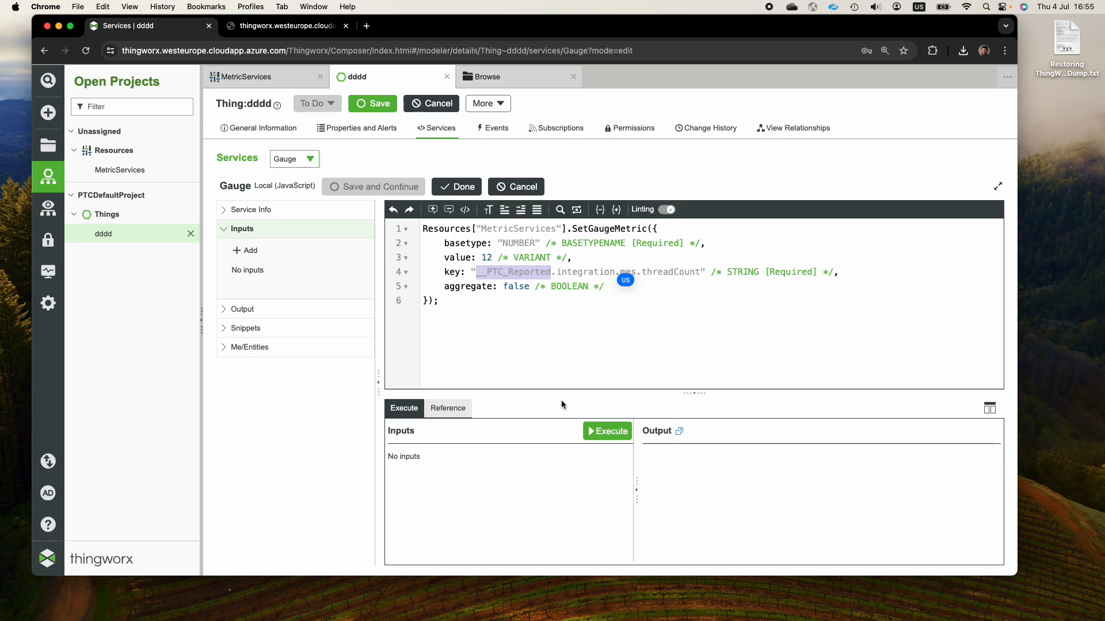
{"action": "left_click", "coordinate": [620, 284]}
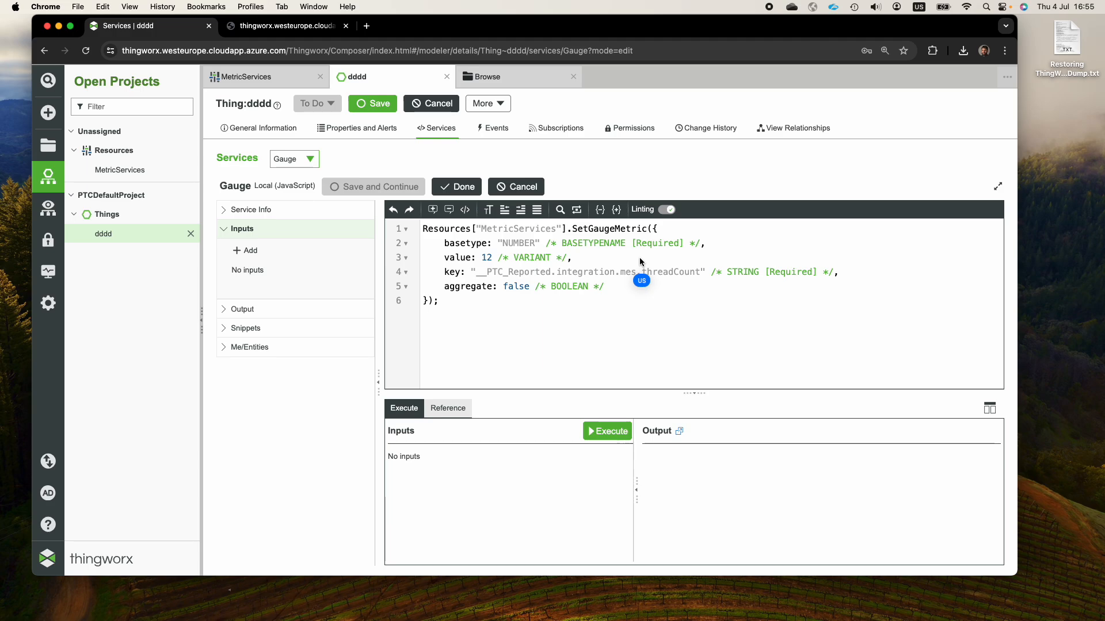
Switch to the ThingWorx Metrics page and inspect the value reported for the threadCount gauge.
{"action": "left_click", "coordinate": [278, 31]}
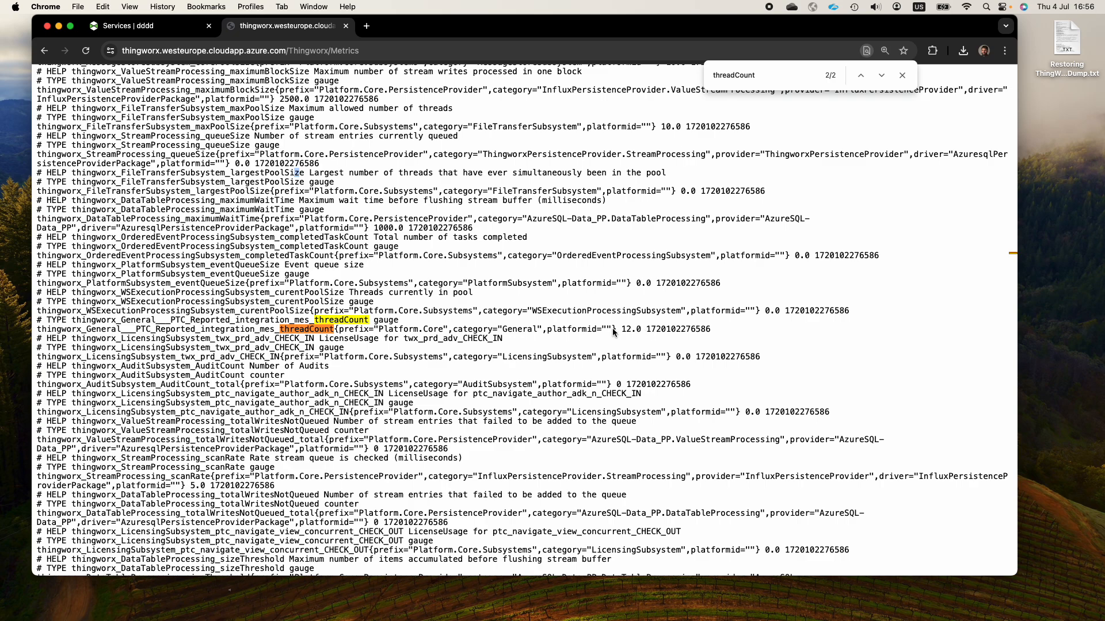
{"action": "left_click_drag", "start_coordinate": [625, 332], "coordinate": [658, 339]}
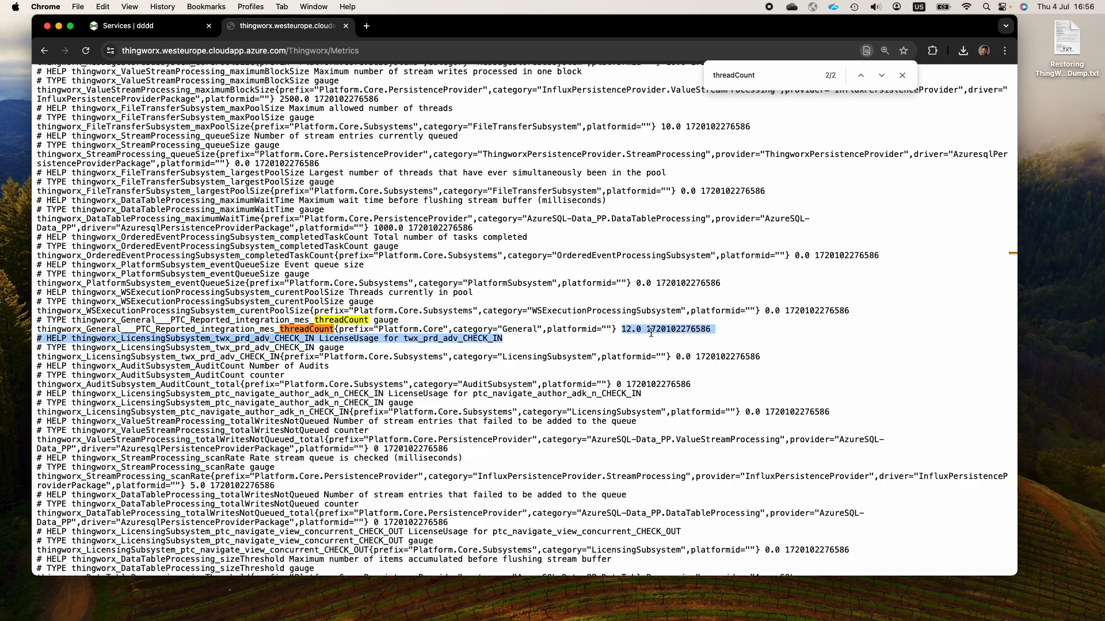
{"action": "left_click", "coordinate": [643, 321]}
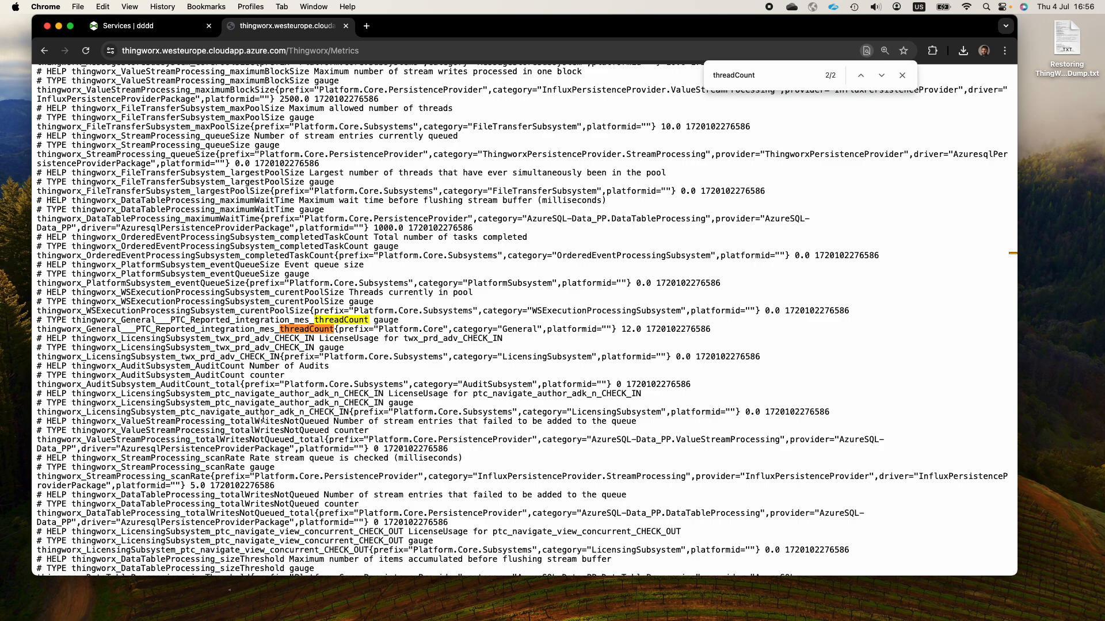
Return to Composer and open the dddd thing's Counter service to review its IncrementCounterMetric script.
{"action": "left_click", "coordinate": [148, 27]}
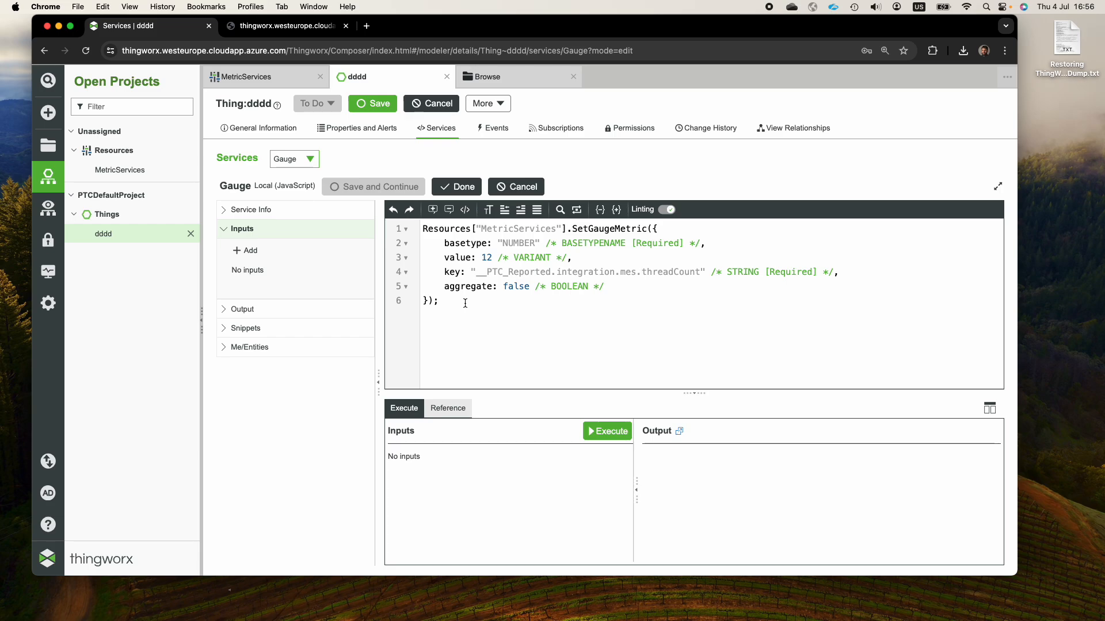
{"action": "left_click", "coordinate": [309, 159]}
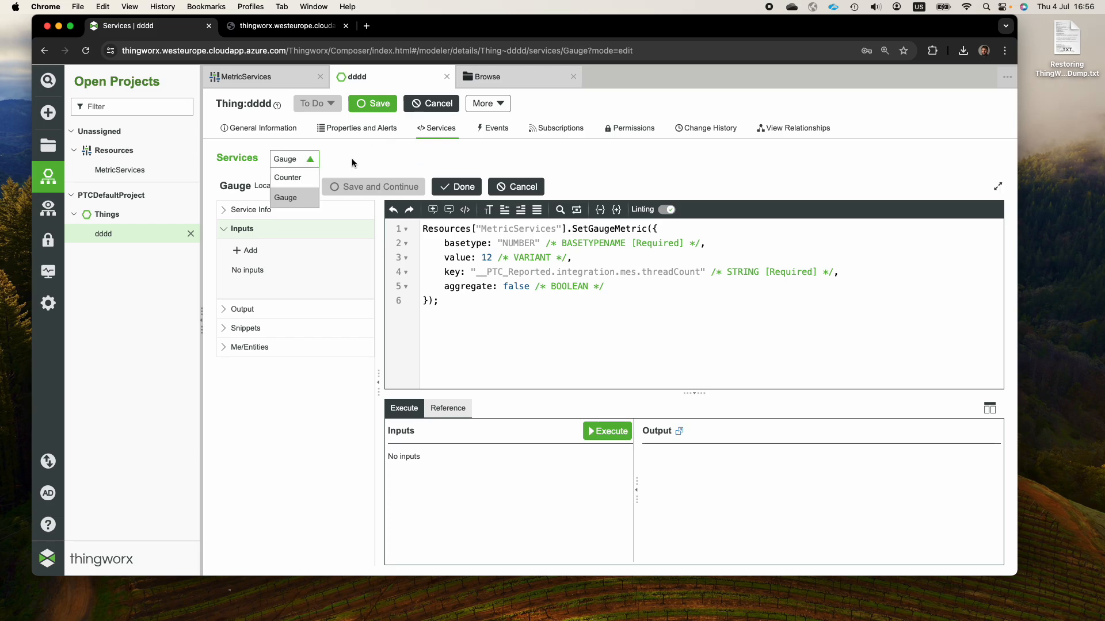
{"action": "left_click", "coordinate": [284, 178]}
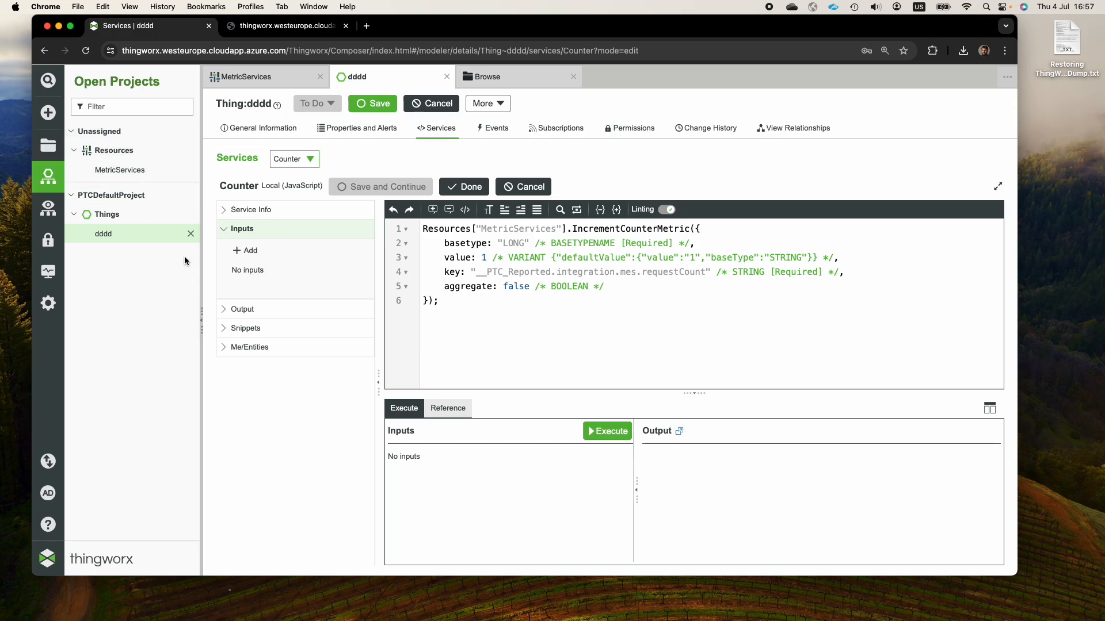
{"action": "left_click", "coordinate": [50, 145]}
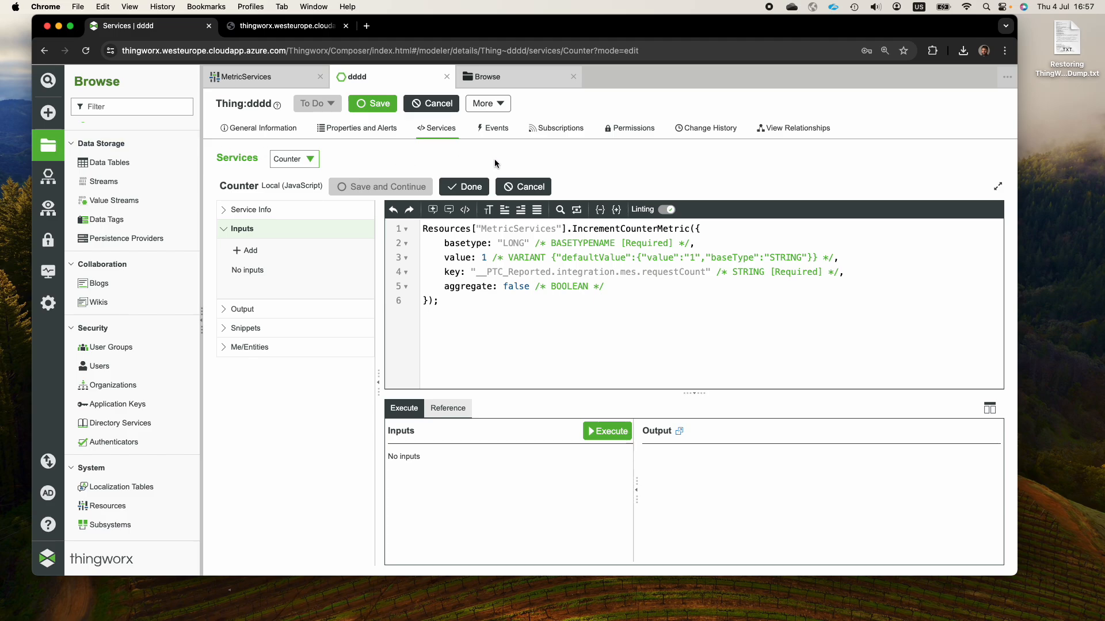
Copy the full metric name thingworx_General___PTC_Reported_integration_mes_threadCount from the ThingWorx Metrics page.
{"action": "left_click", "coordinate": [300, 27]}
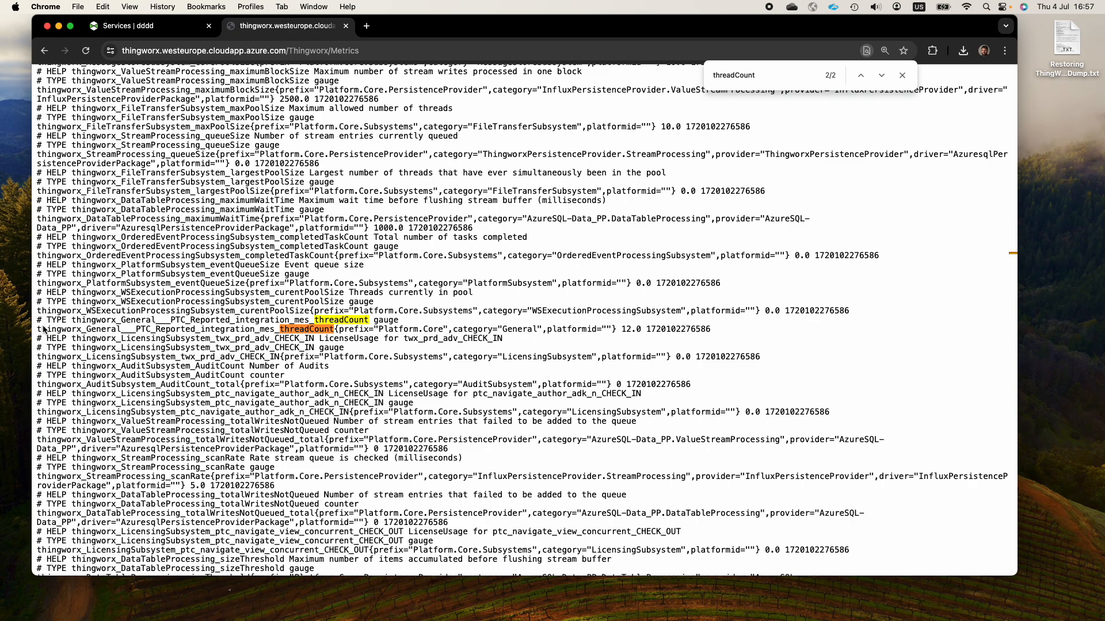
{"action": "left_click_drag", "start_coordinate": [38, 331], "coordinate": [332, 331]}
{"action": "right_click", "coordinate": [332, 331]}
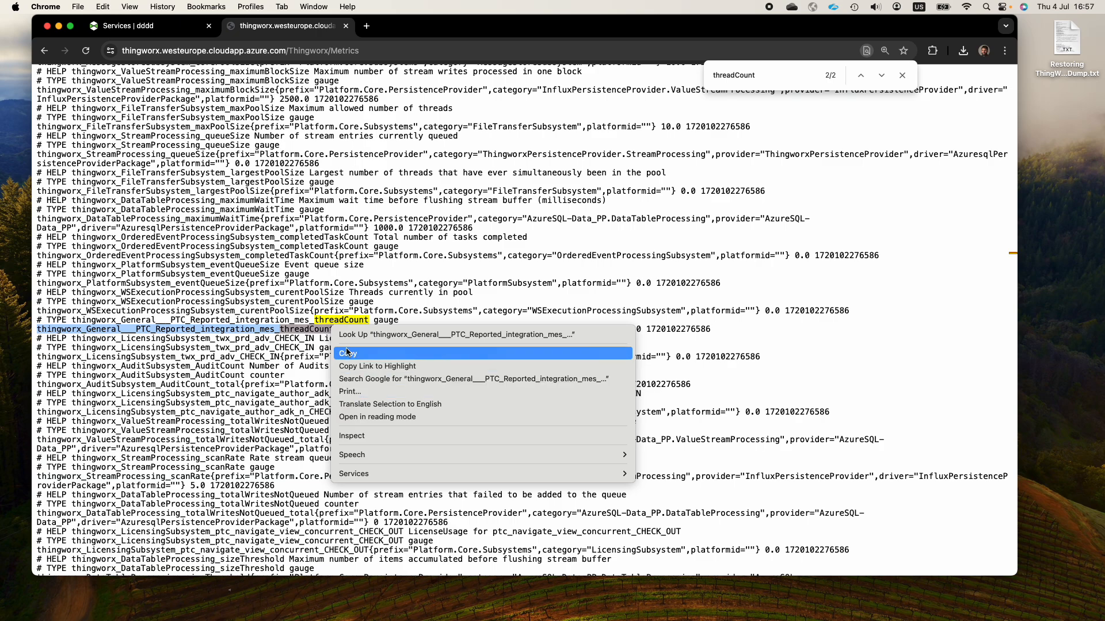
{"action": "left_click", "coordinate": [347, 354]}
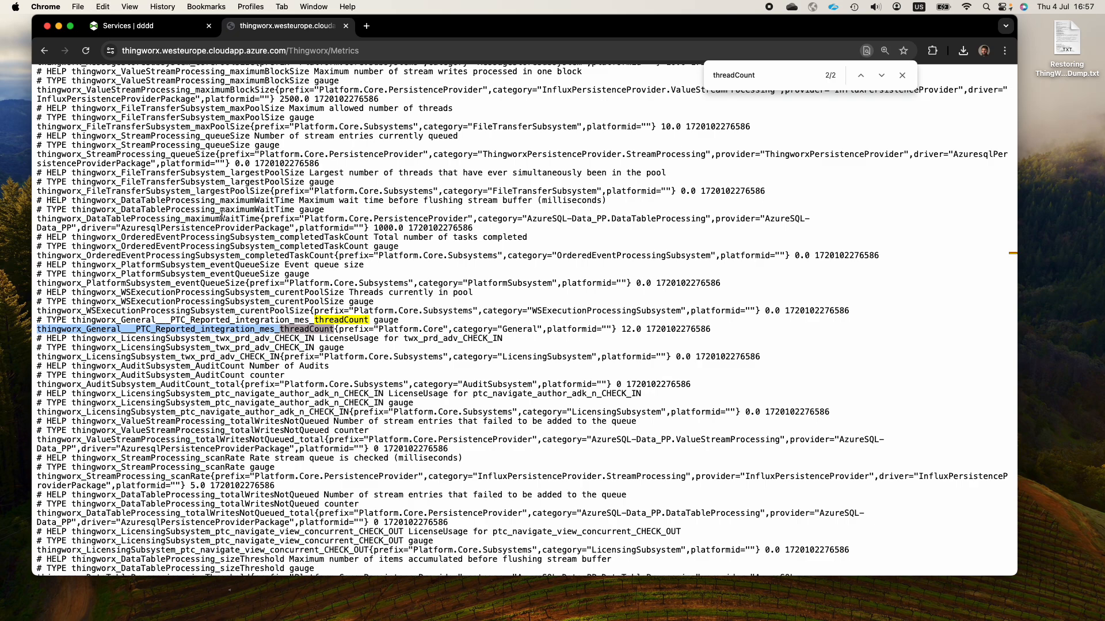
Switch to Grafana, search for "foundation" and open the ThingWorx Foundation dashboard.
{"action": "key", "text": "ctrl+Right"}
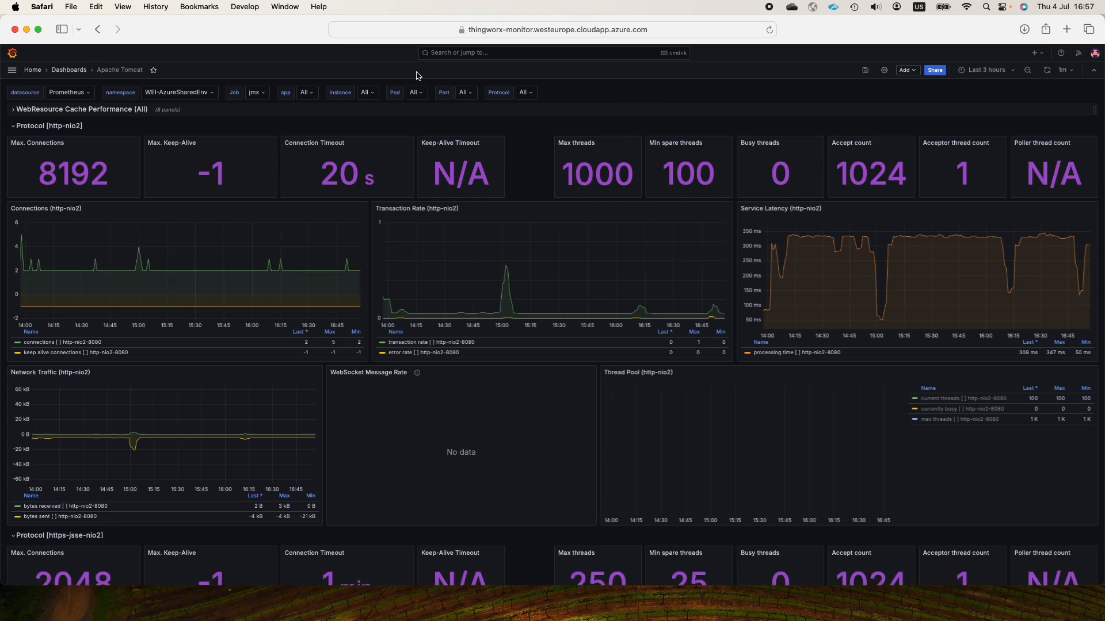
{"action": "left_click", "coordinate": [489, 55]}
{"action": "type", "text": "foundation"}
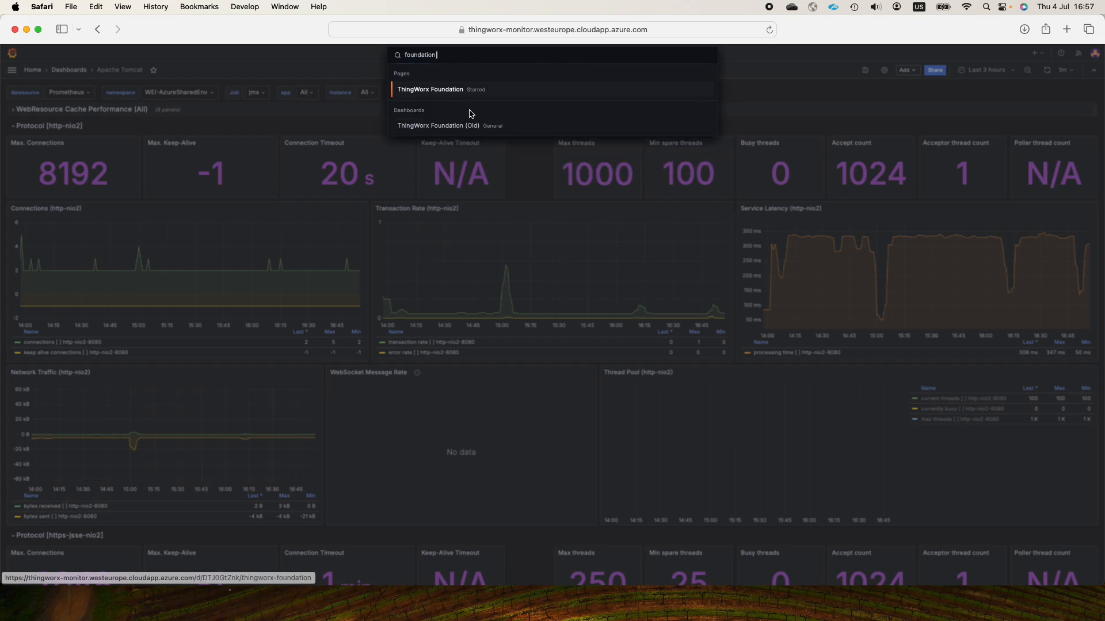
{"action": "left_click", "coordinate": [443, 89]}
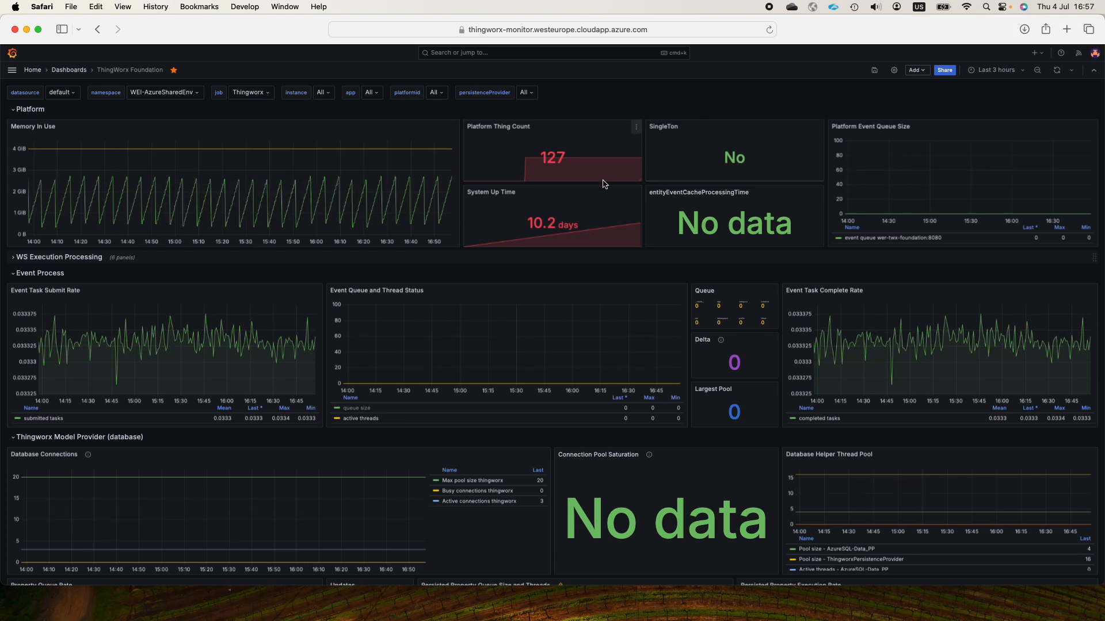
Add a row to the ThingWorx Foundation dashboard and title it Trash.
{"action": "left_click", "coordinate": [921, 72]}
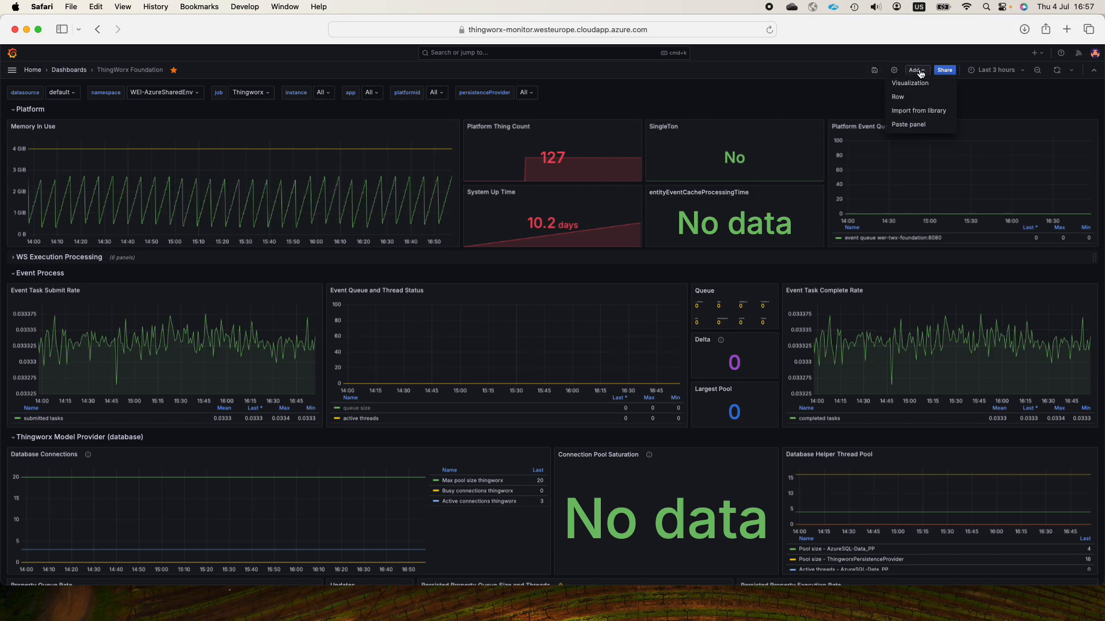
{"action": "left_click", "coordinate": [899, 97]}
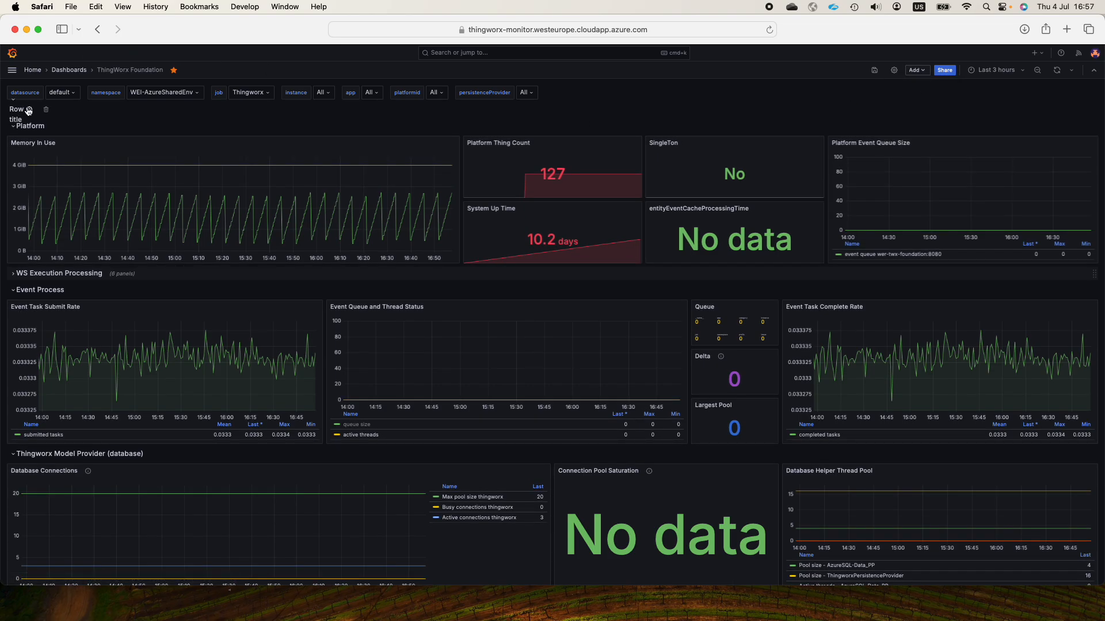
{"action": "left_click", "coordinate": [29, 110]}
{"action": "key", "text": "super+a"}
{"action": "type", "text": "Tr"}
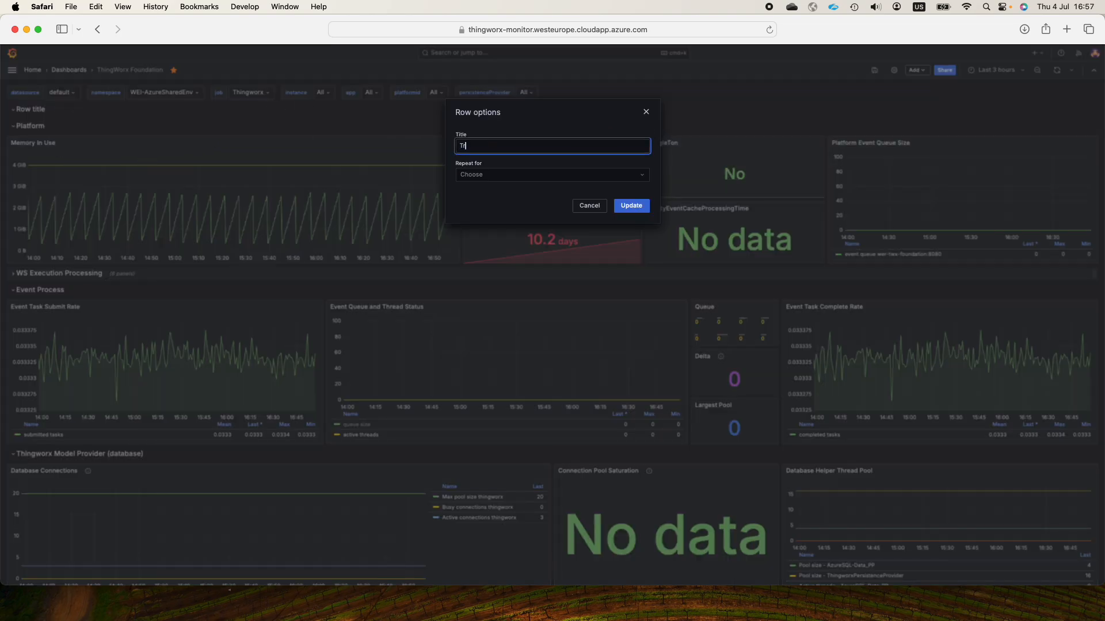
{"action": "left_click", "coordinate": [635, 207]}
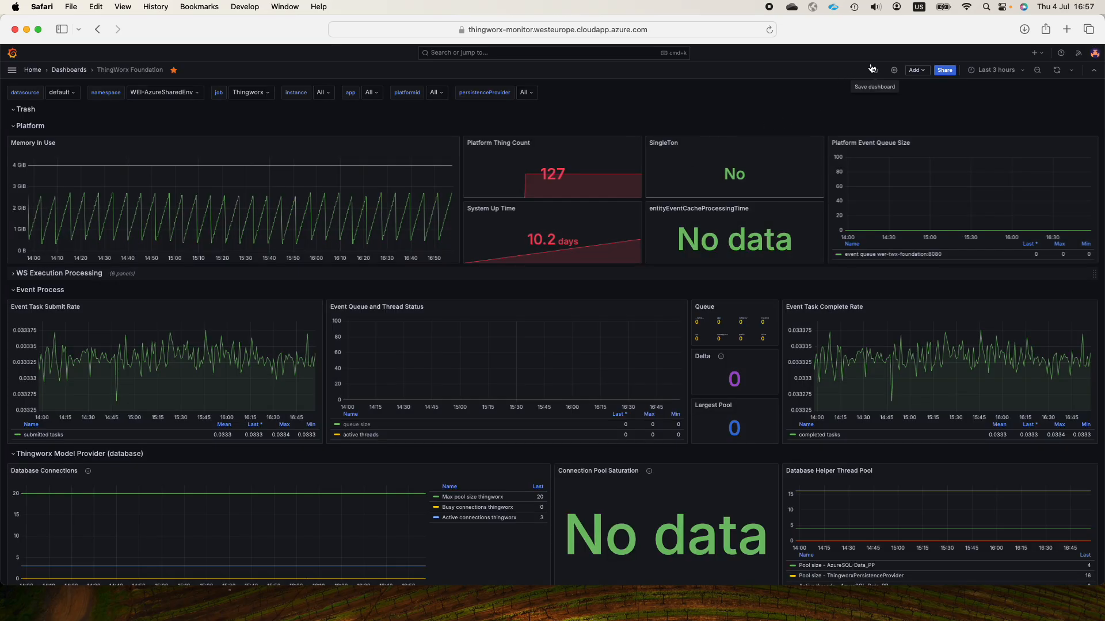
Add another row and a new visualization panel to the dashboard.
{"action": "left_click", "coordinate": [917, 70]}
{"action": "left_click", "coordinate": [910, 99]}
{"action": "left_click", "coordinate": [915, 70]}
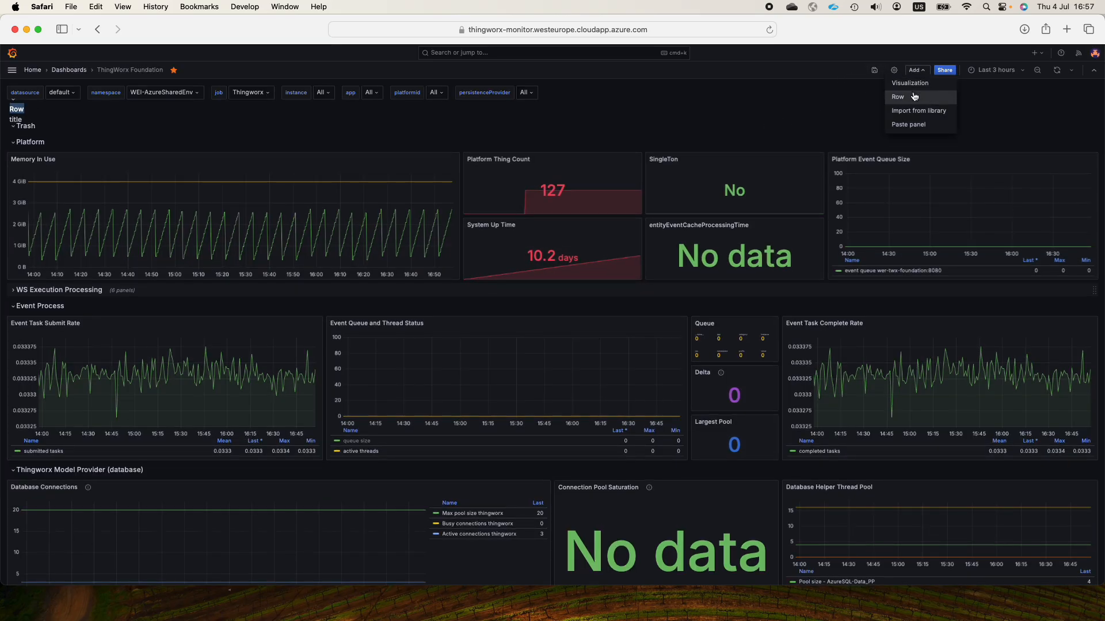
{"action": "left_click", "coordinate": [911, 86]}
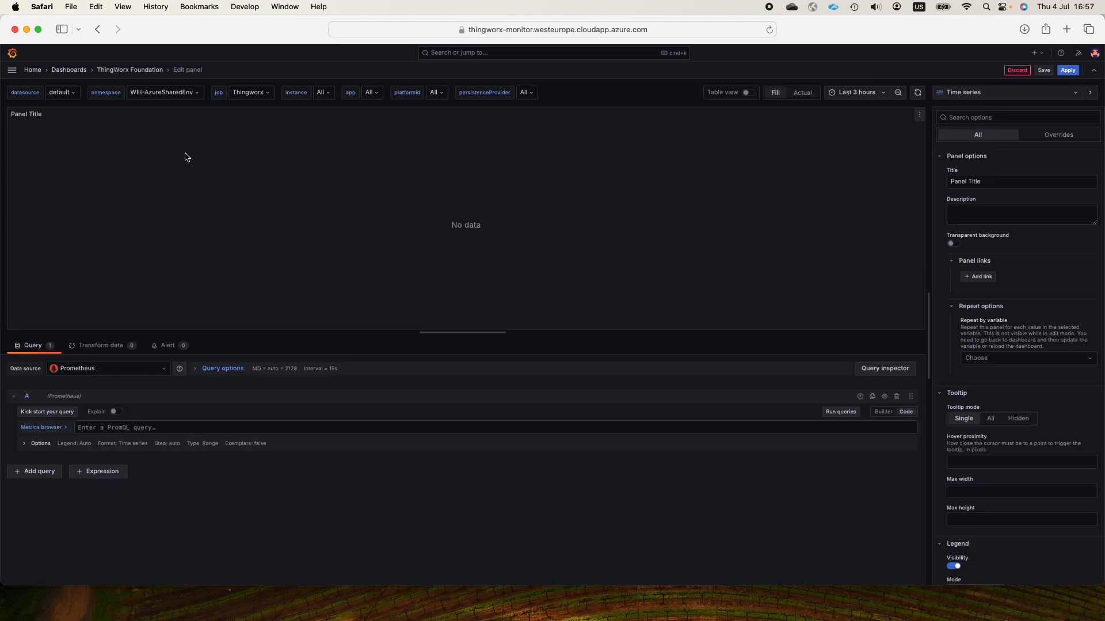
Set the new panel's data source to ${datasource} and paste thingworx_General___PTC_Reported_integration_mes_threadCount as the query.
{"action": "left_click", "coordinate": [144, 369]}
{"action": "left_click", "coordinate": [126, 410]}
{"action": "left_click", "coordinate": [224, 424]}
{"action": "key", "text": "super+v"}
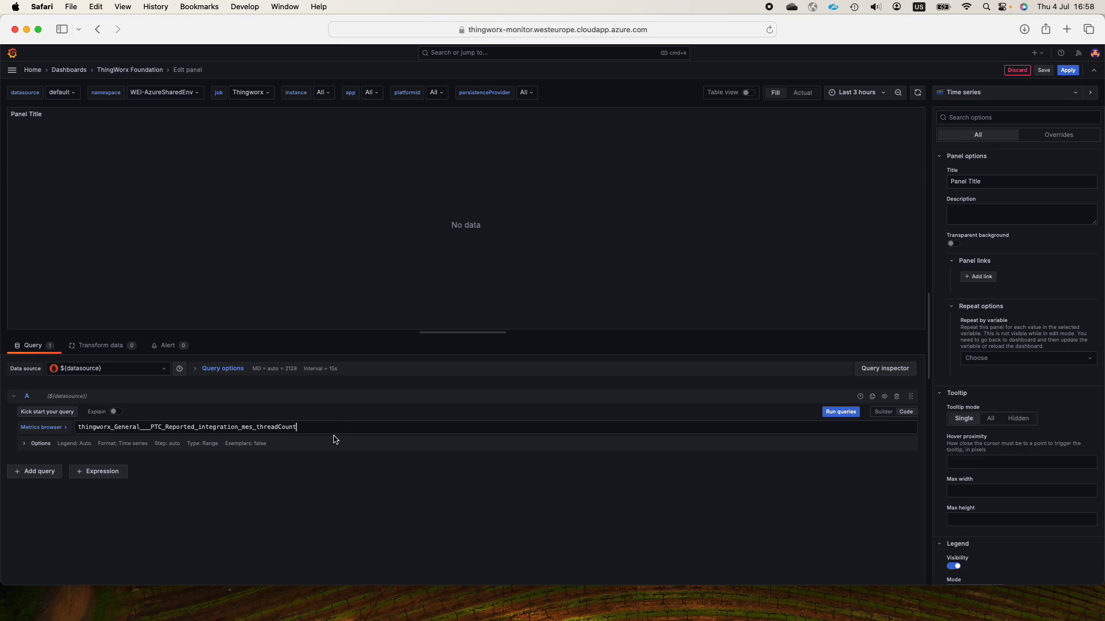
Change the query metric to thingworx_General___PTC_Reported_integration_mes_requestCount_total and run the query.
{"action": "left_click_drag", "start_coordinate": [243, 429], "coordinate": [297, 427]}
{"action": "left_click", "coordinate": [256, 430]}
{"action": "key", "text": "BackSpace"}
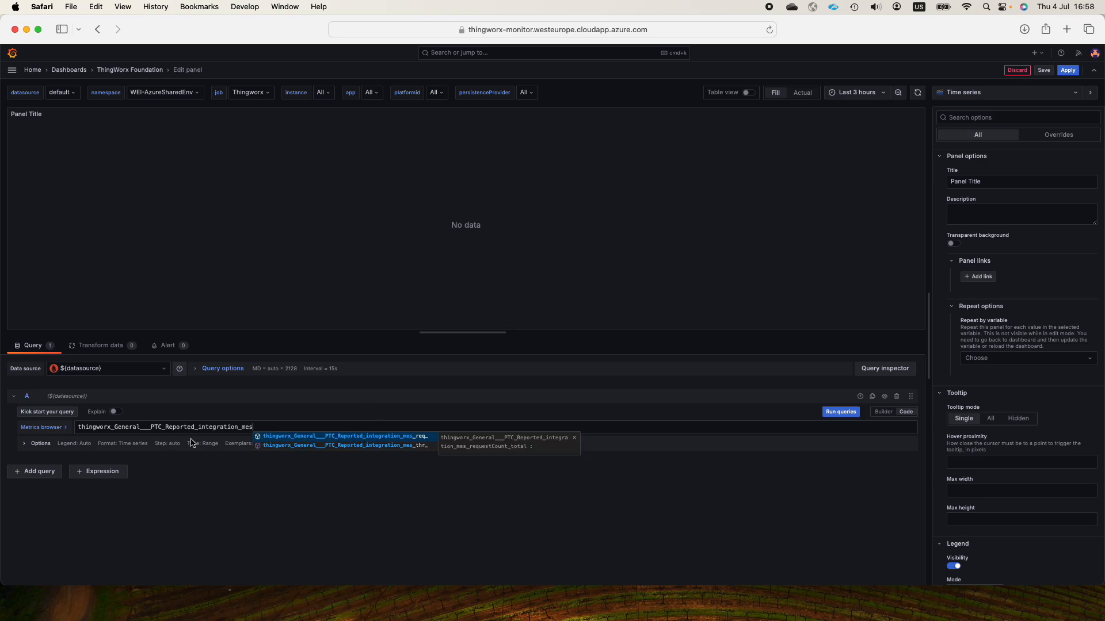
{"action": "left_click", "coordinate": [367, 437]}
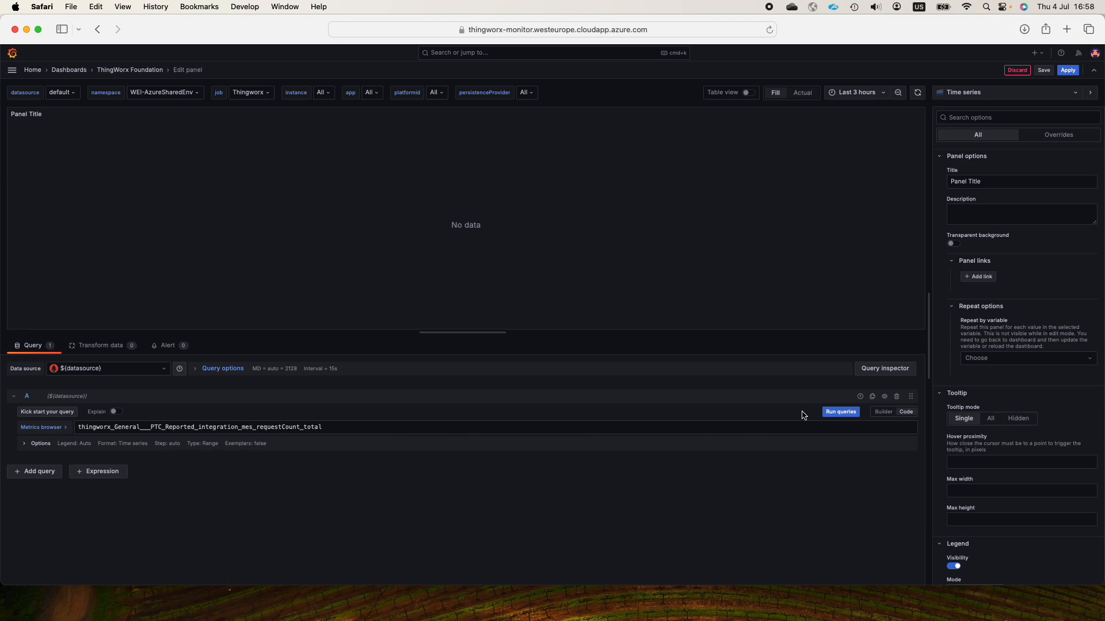
{"action": "left_click", "coordinate": [841, 412]}
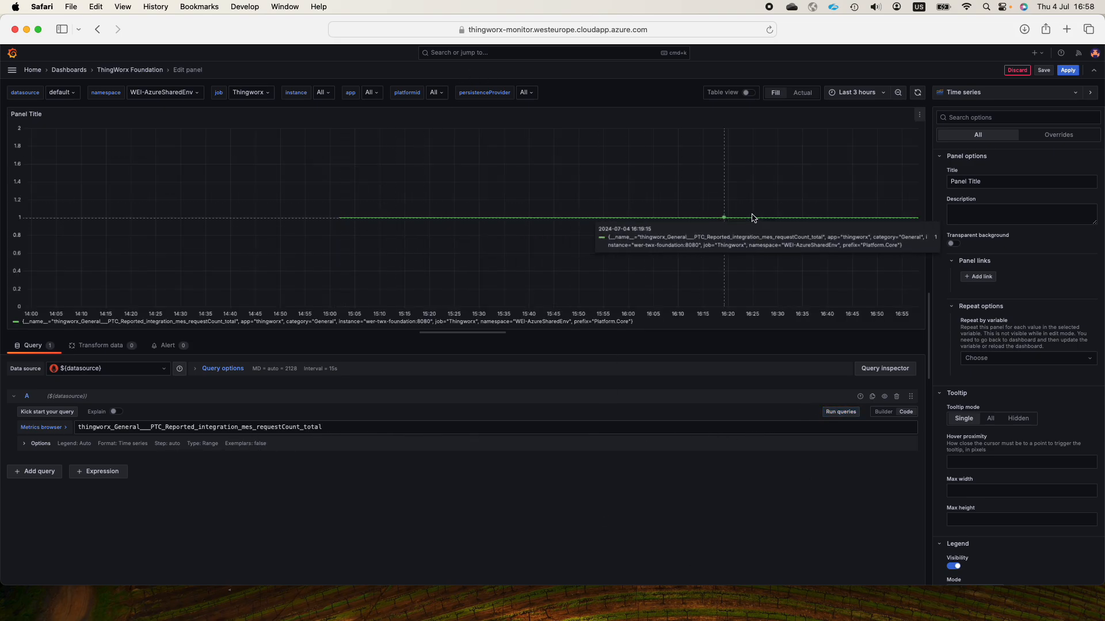
Give the query a custom legend reading "MES requests".
{"action": "left_click", "coordinate": [45, 445]}
{"action": "left_click", "coordinate": [81, 468]}
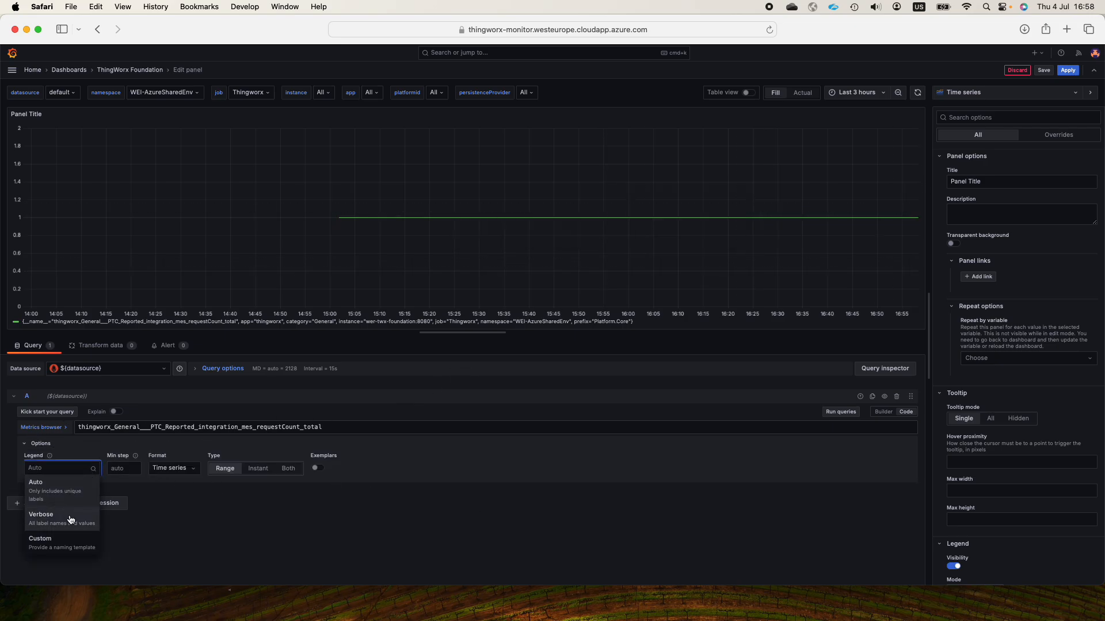
{"action": "left_click", "coordinate": [77, 539]}
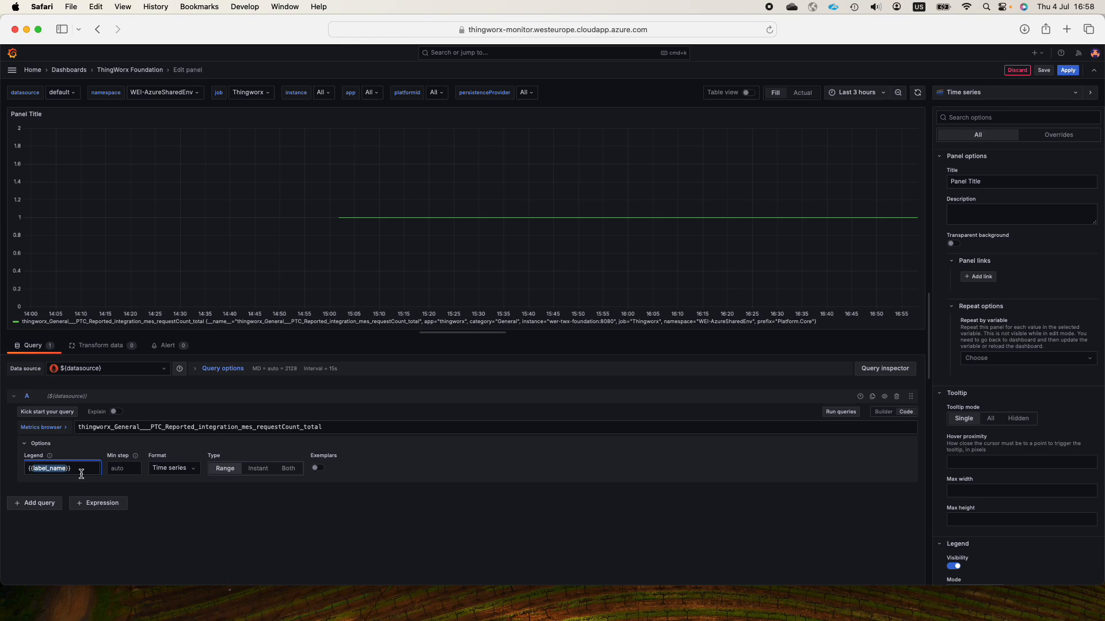
{"action": "key", "text": "super+a"}
{"action": "type", "text": "ME"}
{"action": "left_click", "coordinate": [695, 344]}
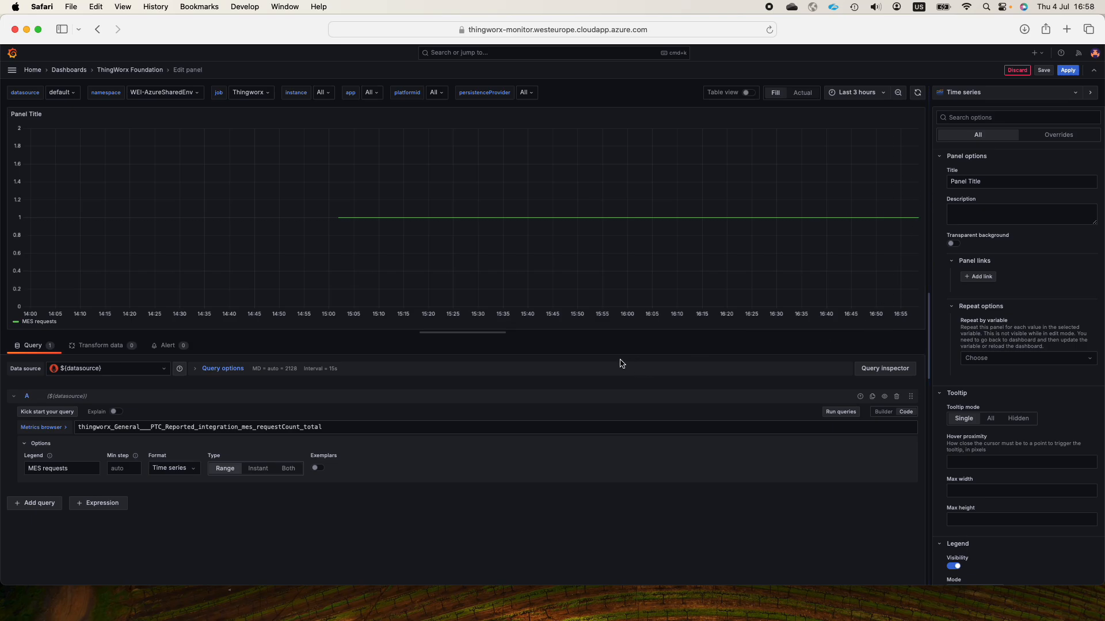
{"action": "left_click", "coordinate": [334, 430]}
{"action": "left_click", "coordinate": [79, 427]}
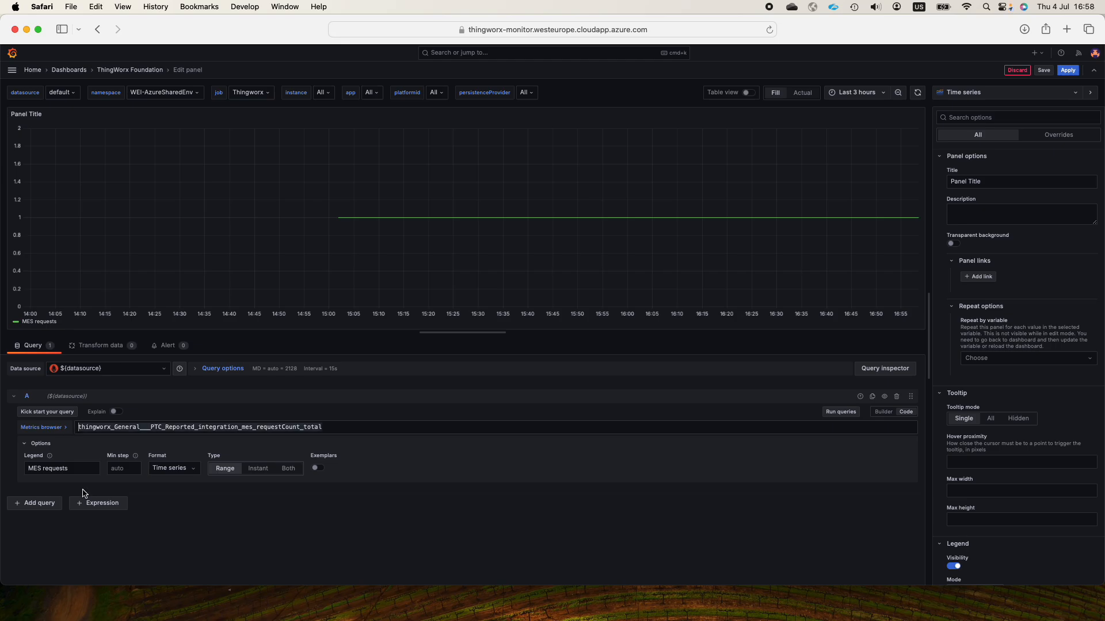
{"action": "type", "text": "inc"}
{"action": "key", "text": "BackSpace"}
{"action": "key", "text": "BackSpace"}
{"action": "key", "text": "BackSpace"}
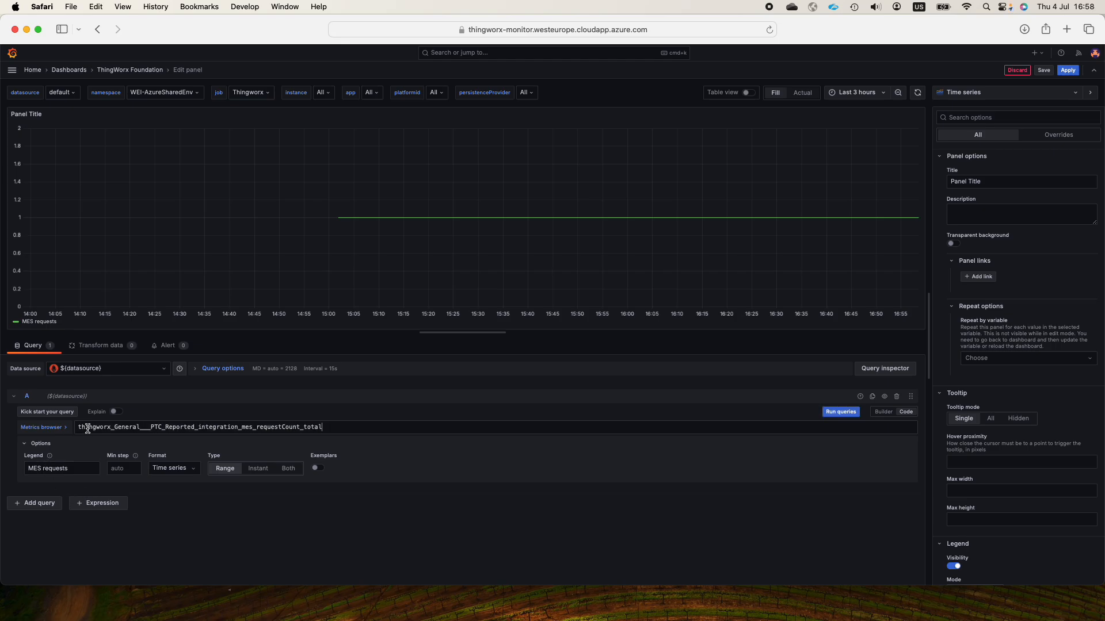
Wrap the requestCount_total query metric in increase() over [$__rate_interval] and run the query.
{"action": "key", "text": "super+a"}
{"action": "type", "text": "increase("}
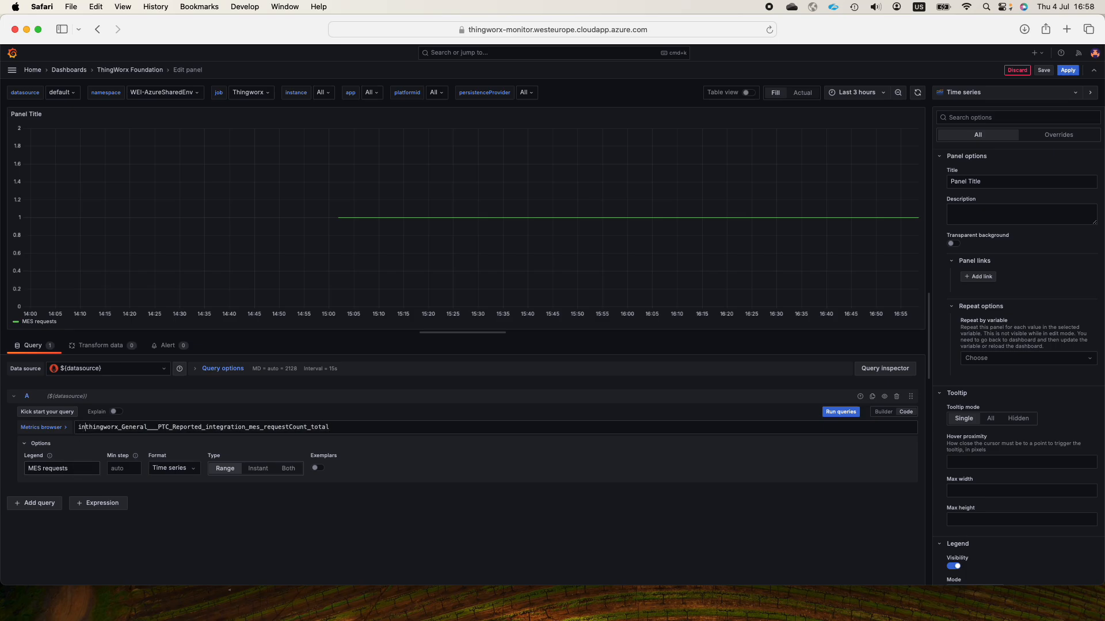
{"action": "left_click", "coordinate": [379, 428]}
{"action": "type", "text": "p"}
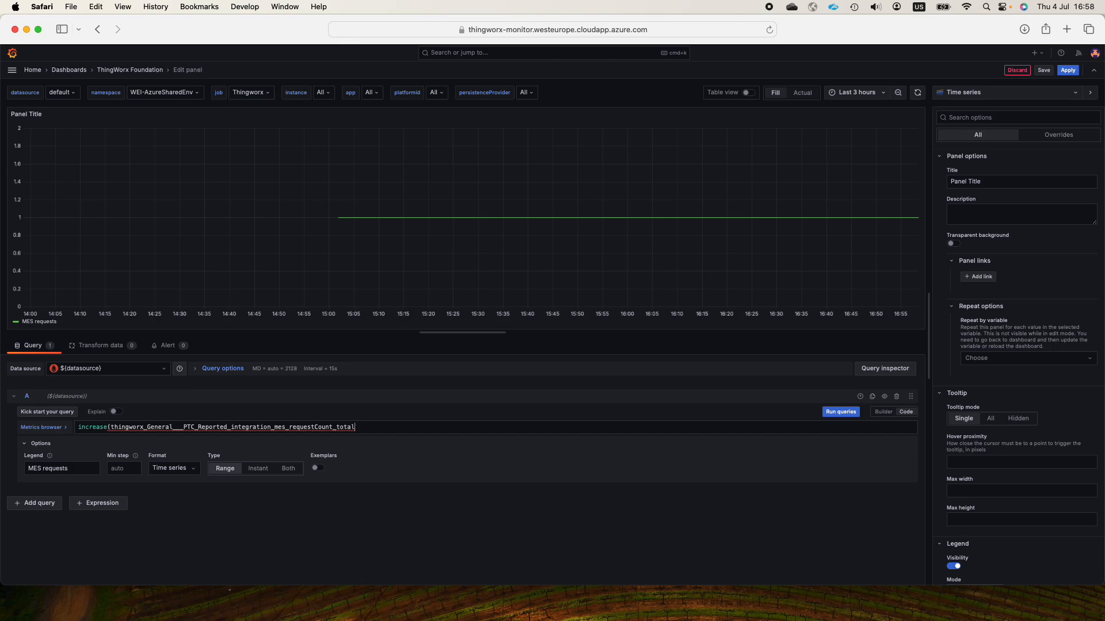
{"action": "type", "text": "$"}
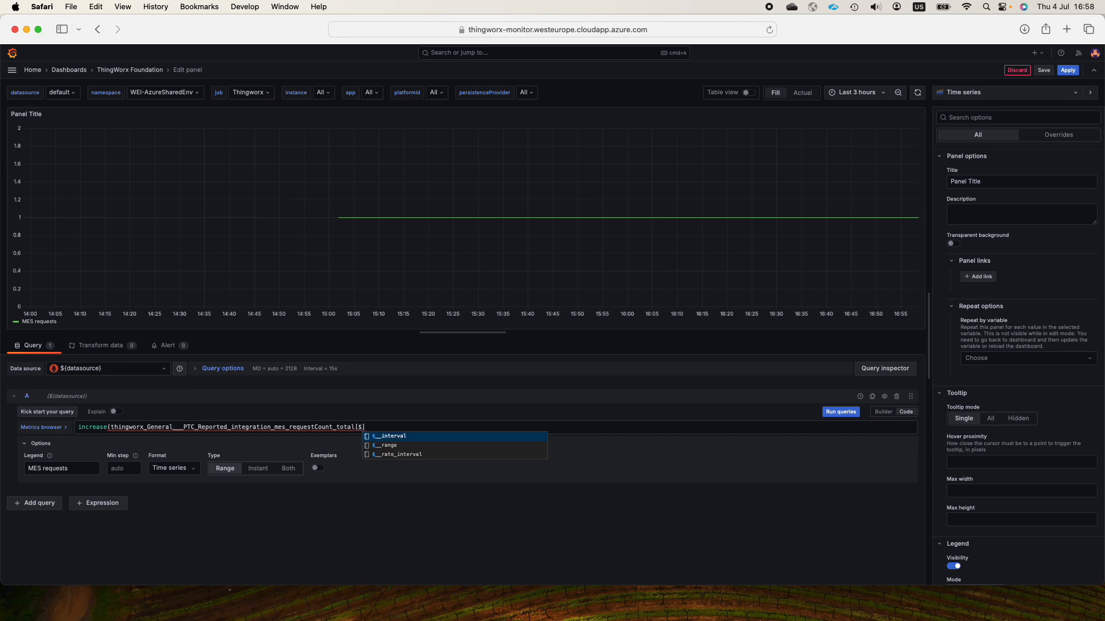
{"action": "left_click", "coordinate": [396, 454]}
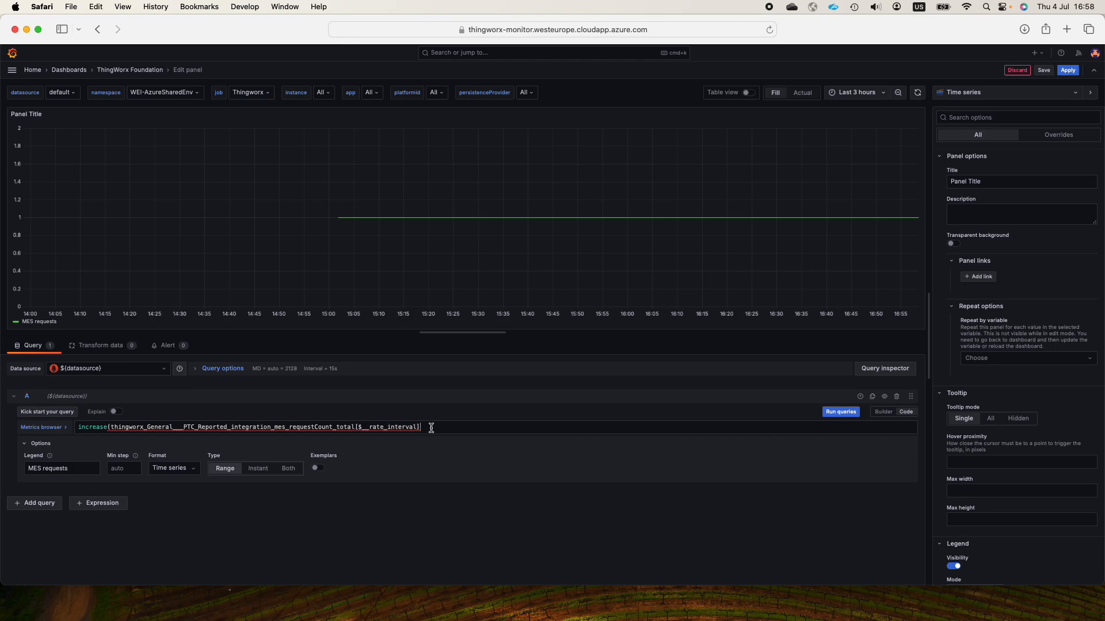
{"action": "type", "text": ")"}
{"action": "left_click", "coordinate": [832, 411]}
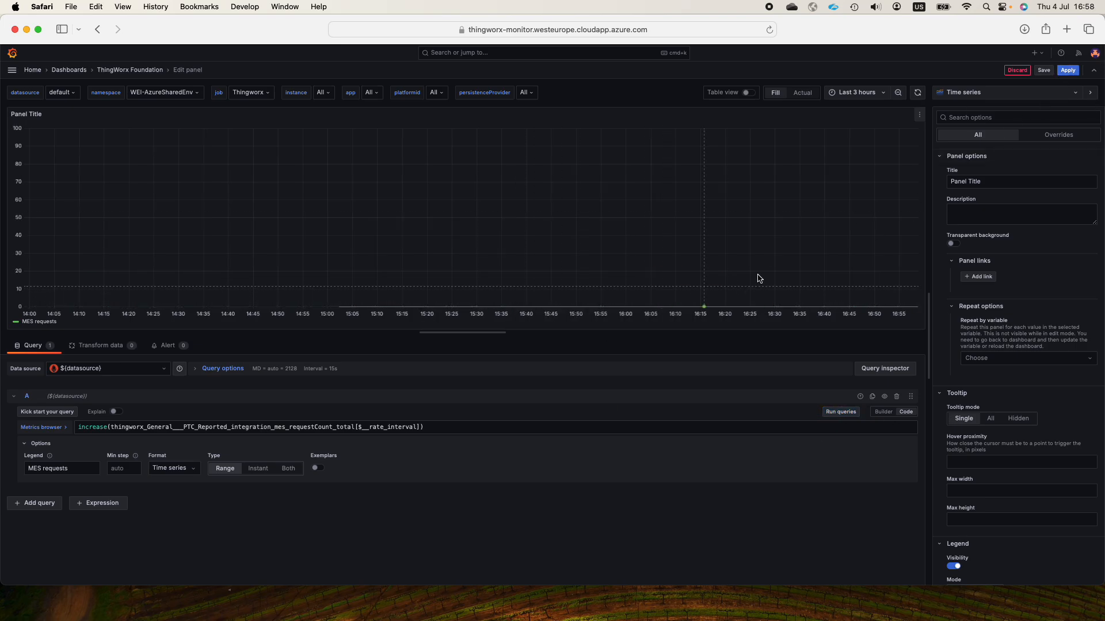
Apply the panel changes to the dashboard and set its auto-refresh interval to 30s.
{"action": "left_click", "coordinate": [1067, 71]}
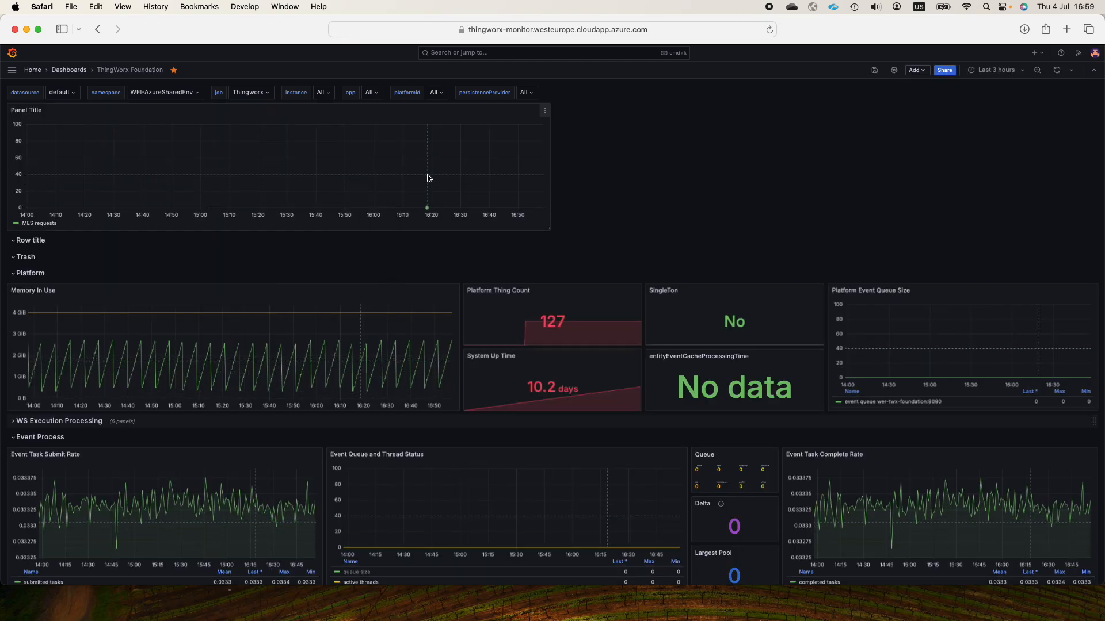
{"action": "left_click", "coordinate": [1071, 70]}
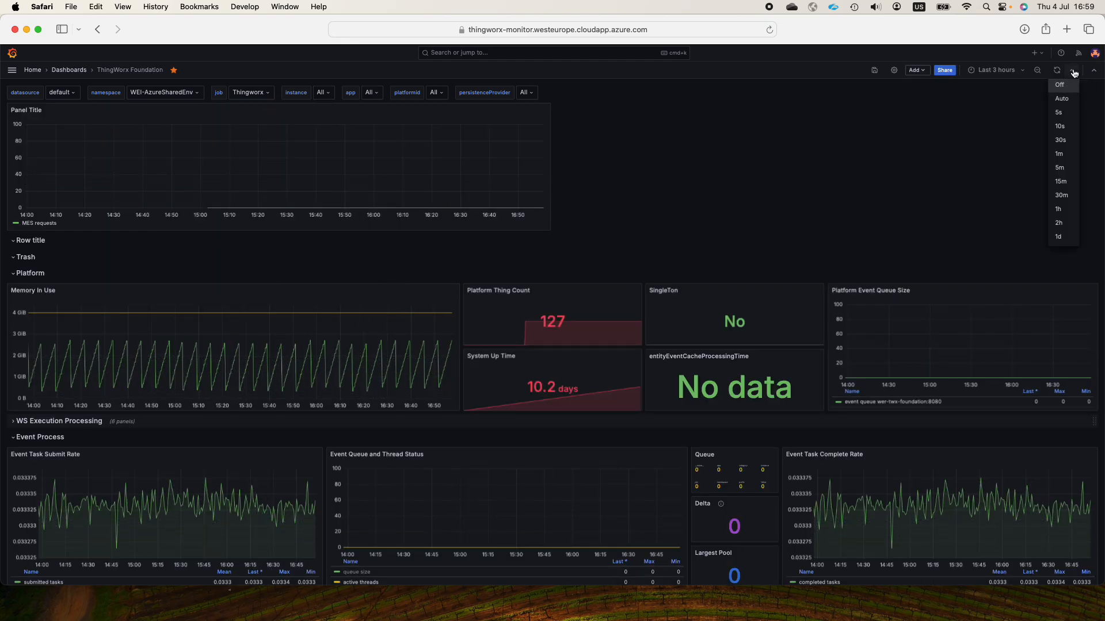
{"action": "left_click", "coordinate": [1061, 140]}
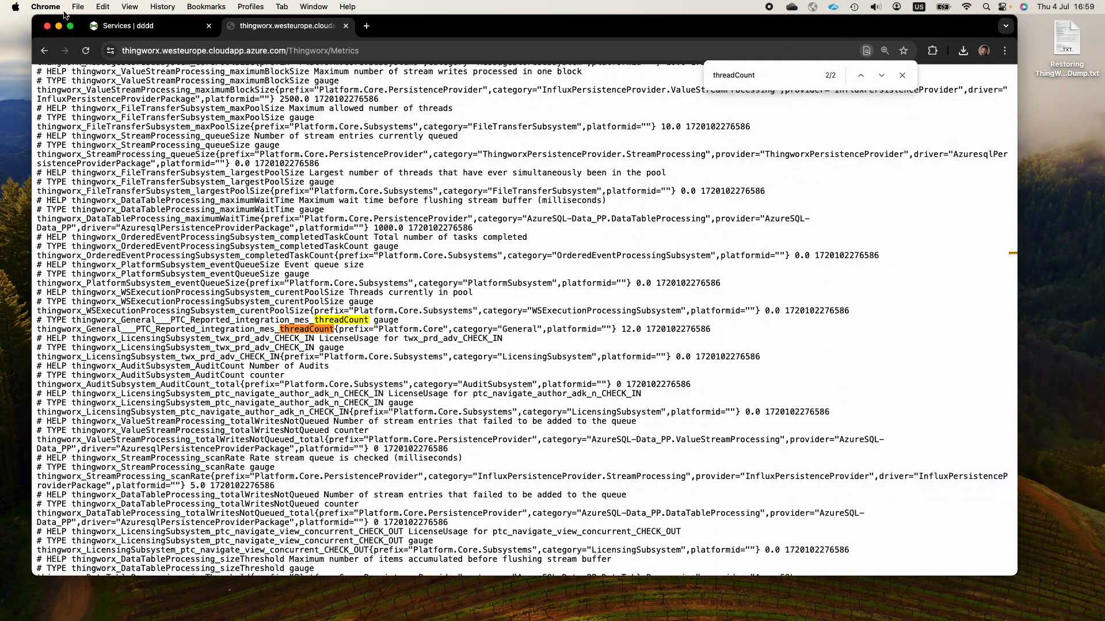
Switch to ThingWorx Composer, execute the Counter service of Thing dddd, and check the MES requests graph in Grafana.
{"action": "left_click", "coordinate": [107, 27]}
{"action": "left_click", "coordinate": [302, 164]}
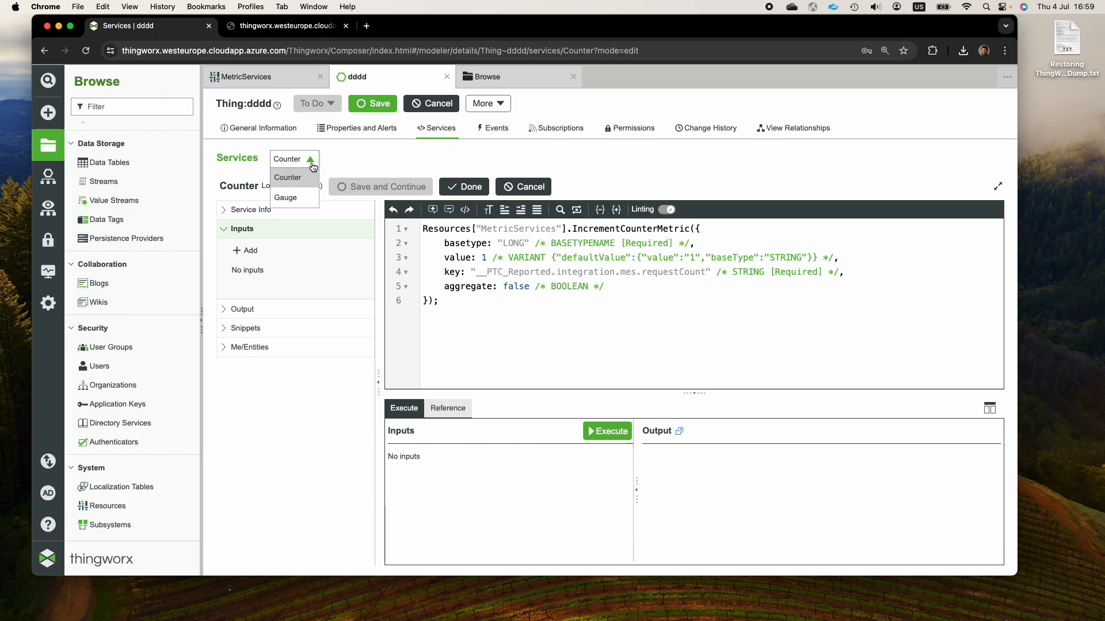
{"action": "left_click", "coordinate": [311, 173]}
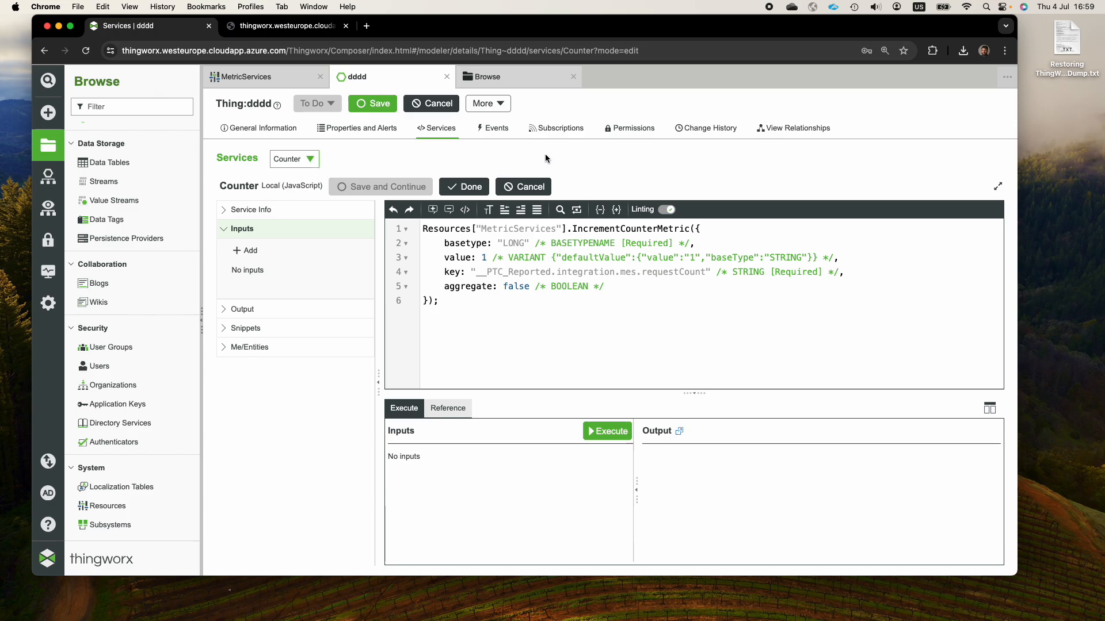
{"action": "left_click_drag", "start_coordinate": [477, 259], "coordinate": [487, 259]}
{"action": "left_click", "coordinate": [608, 433]}
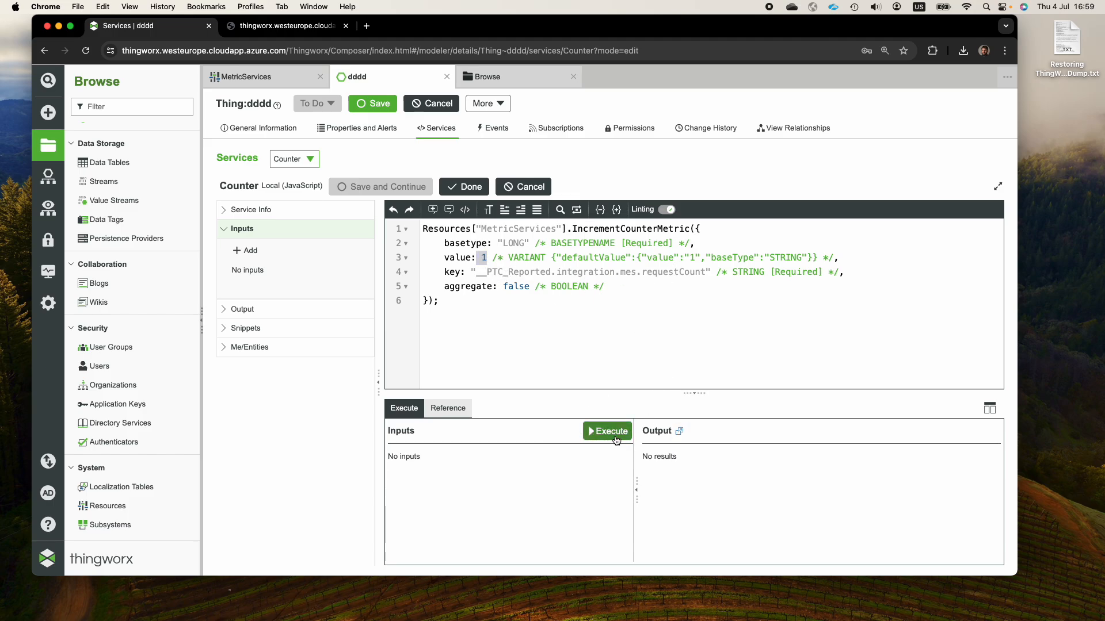
{"action": "left_click", "coordinate": [602, 333]}
{"action": "key", "text": "ctrl+Right"}
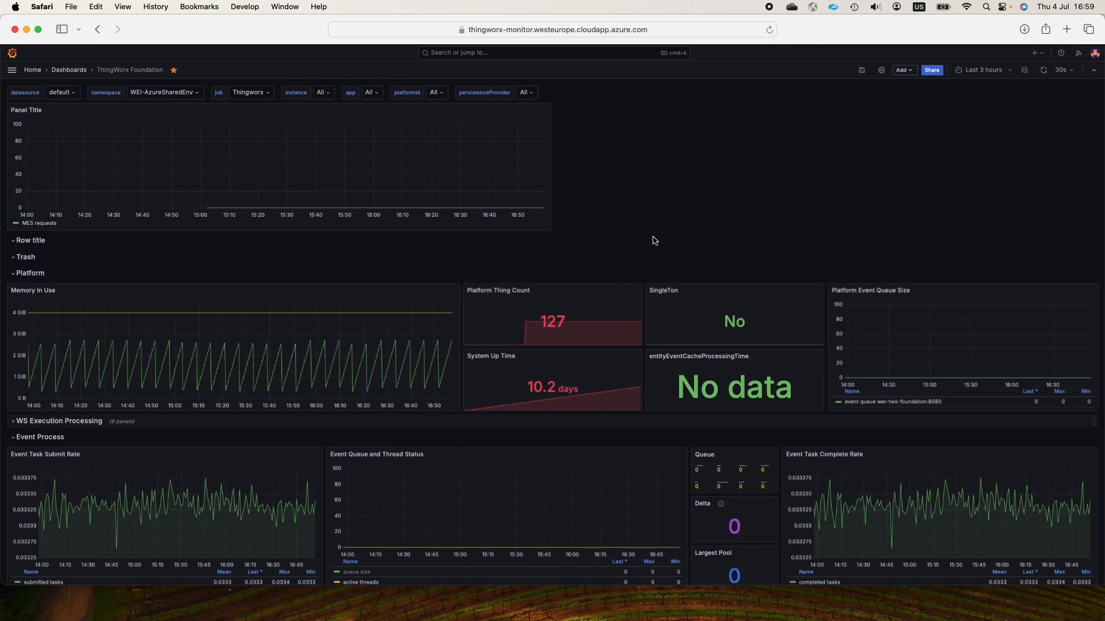
Back in ThingWorx Composer, set the Counter service's increment value to 15, then save and execute it.
{"action": "key", "text": "ctrl+Left"}
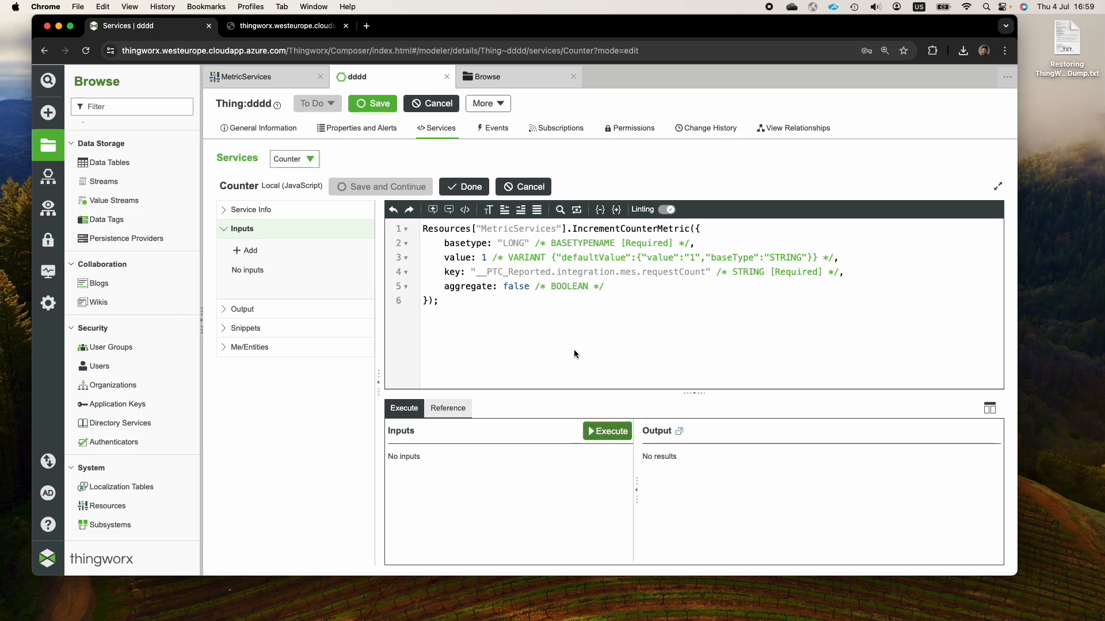
{"action": "left_click", "coordinate": [484, 257]}
{"action": "type", "text": "1"}
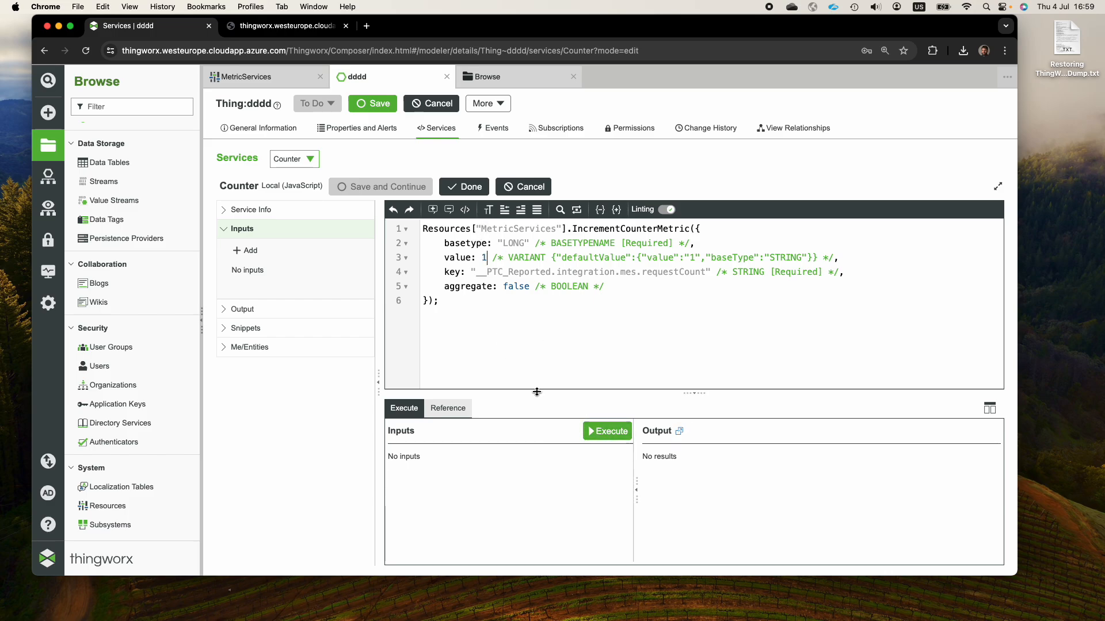
{"action": "type", "text": "5"}
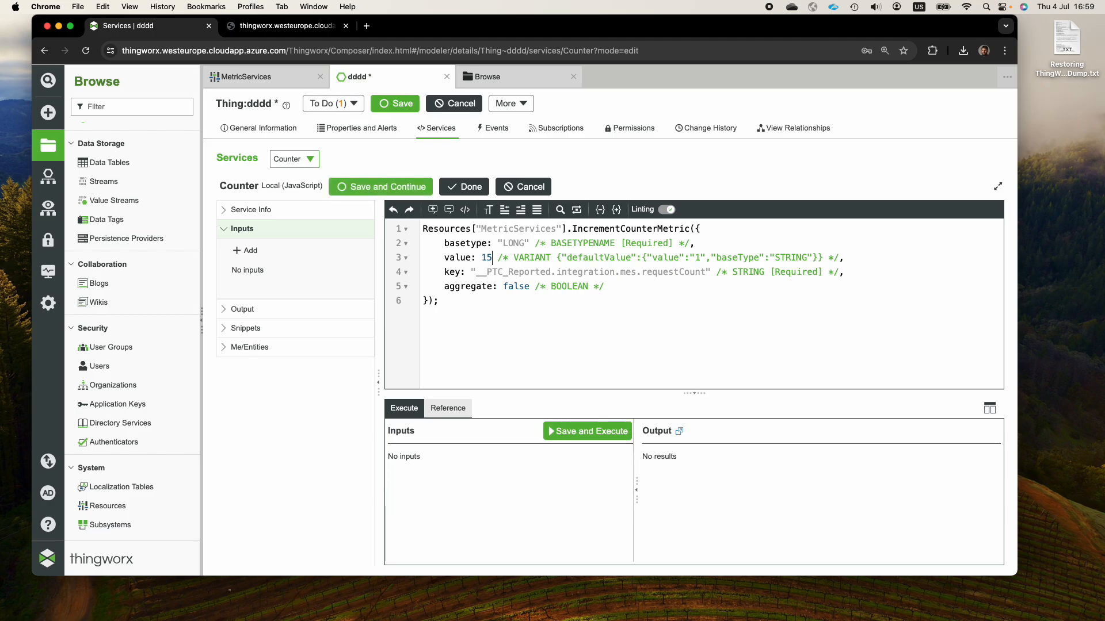
{"action": "left_click", "coordinate": [612, 437]}
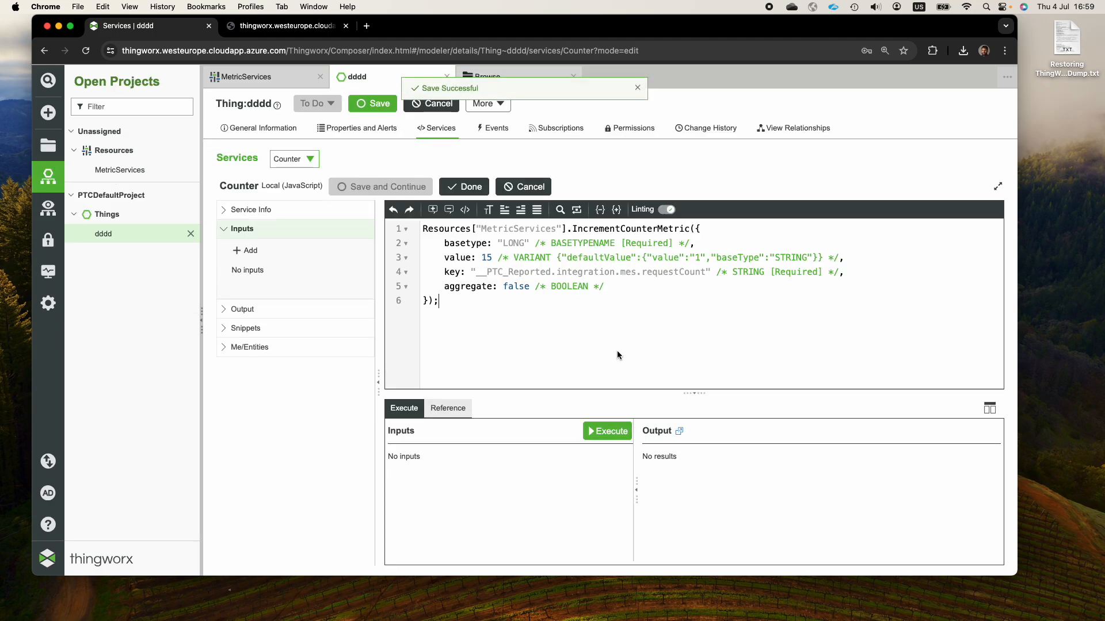
Set the Counter service's increment value to 1, then save and execute it.
{"action": "double_click", "coordinate": [486, 257]}
{"action": "key", "text": "BackSpace"}
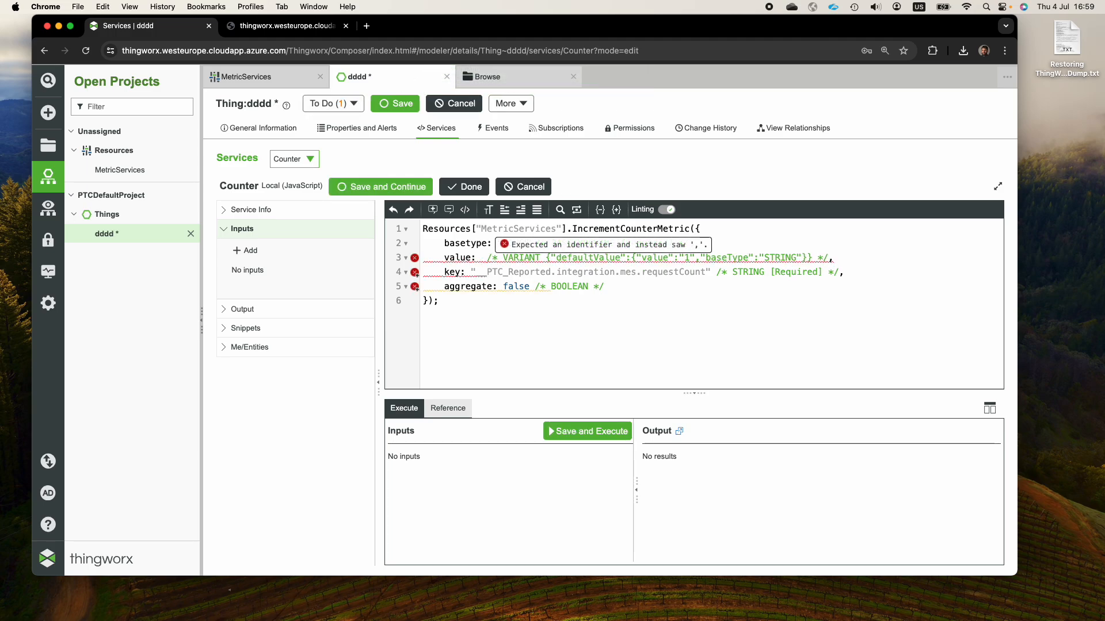
{"action": "type", "text": "1"}
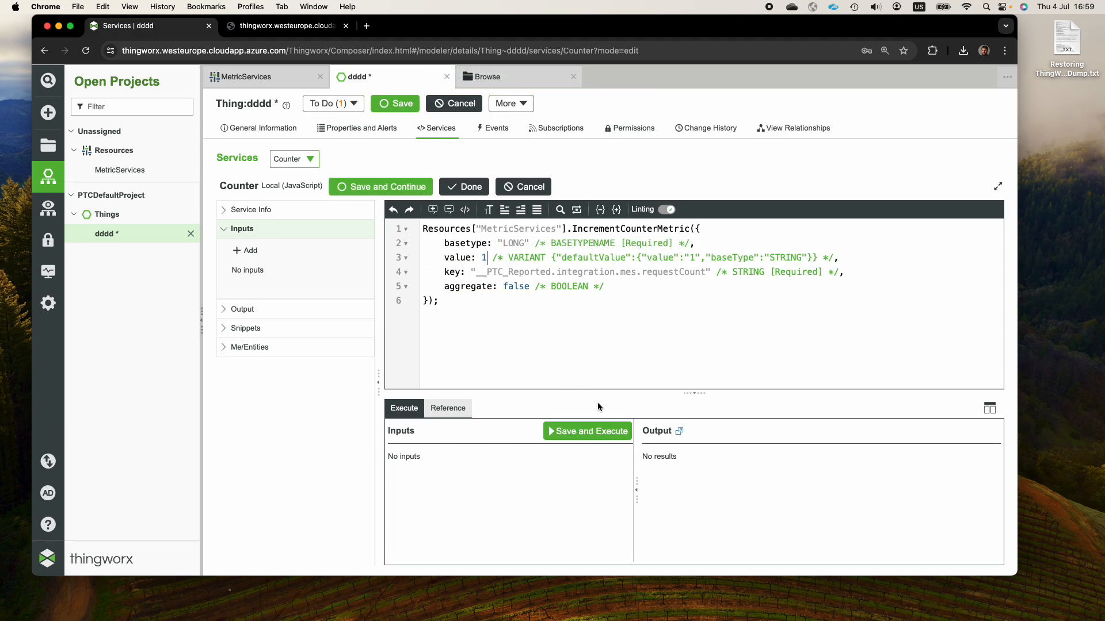
{"action": "left_click", "coordinate": [613, 432]}
Switch to Grafana, refresh the ThingWorx Foundation dashboard, and examine the MES requests graph and the other panels.
{"action": "key", "text": "ctrl+Right"}
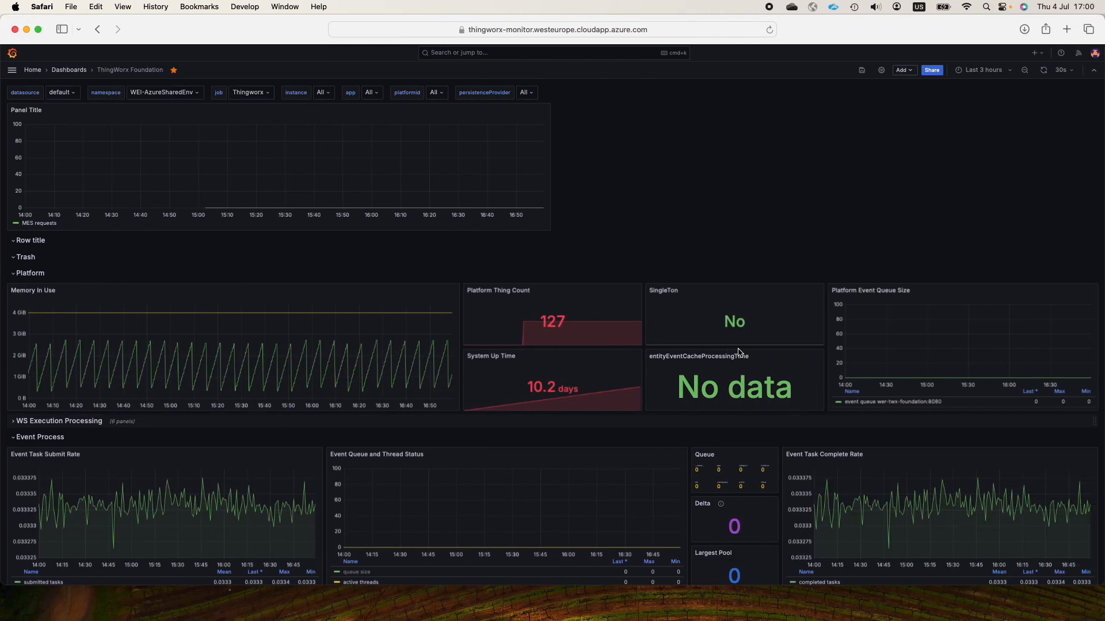
{"action": "left_click", "coordinate": [1043, 70]}
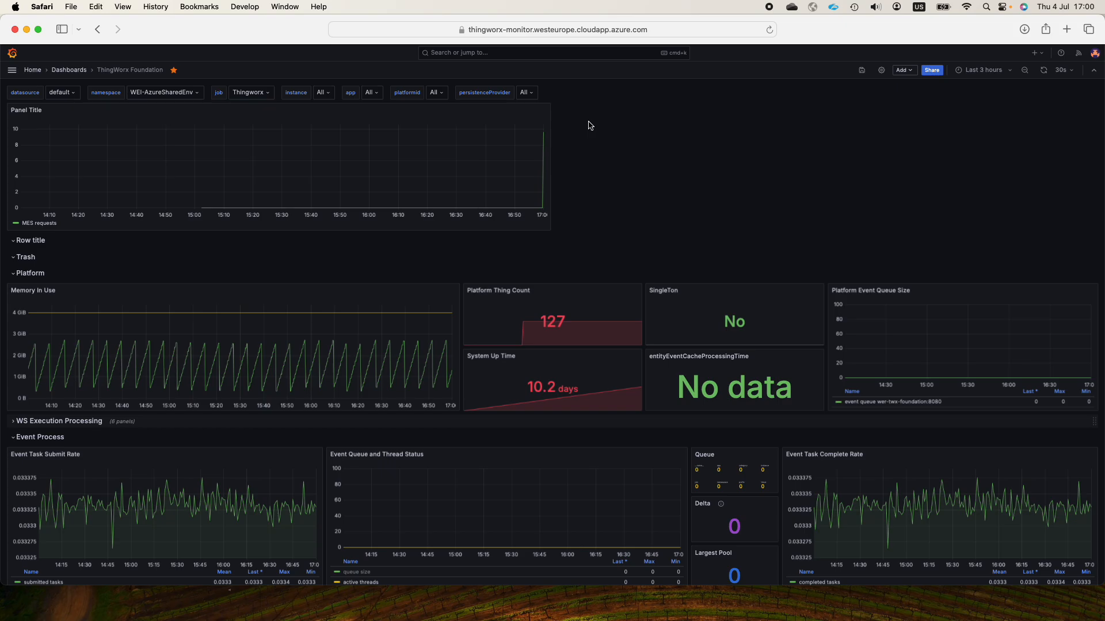
{"action": "scroll", "coordinate": [552, 221], "scroll_direction": "down", "scroll_amount": 15}
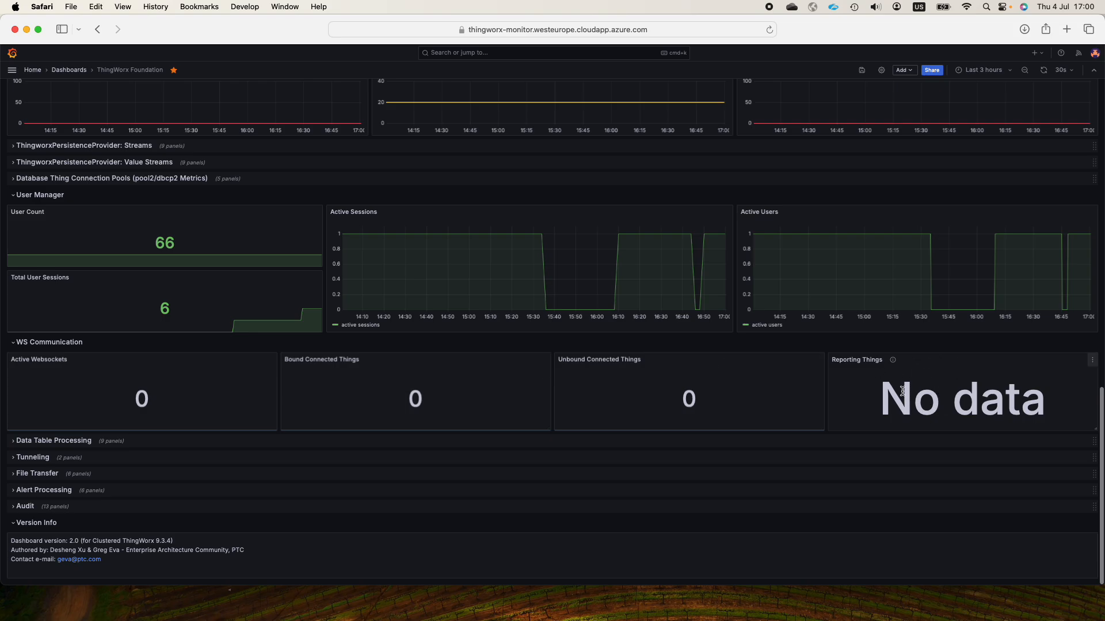
{"action": "scroll", "coordinate": [905, 391], "scroll_direction": "up", "scroll_amount": 20}
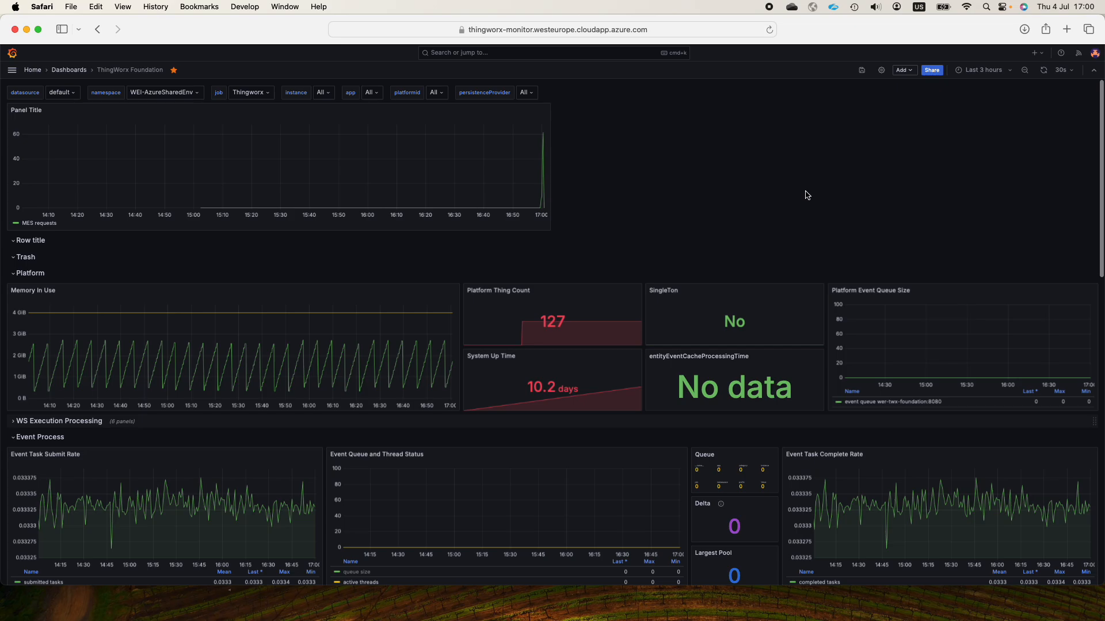